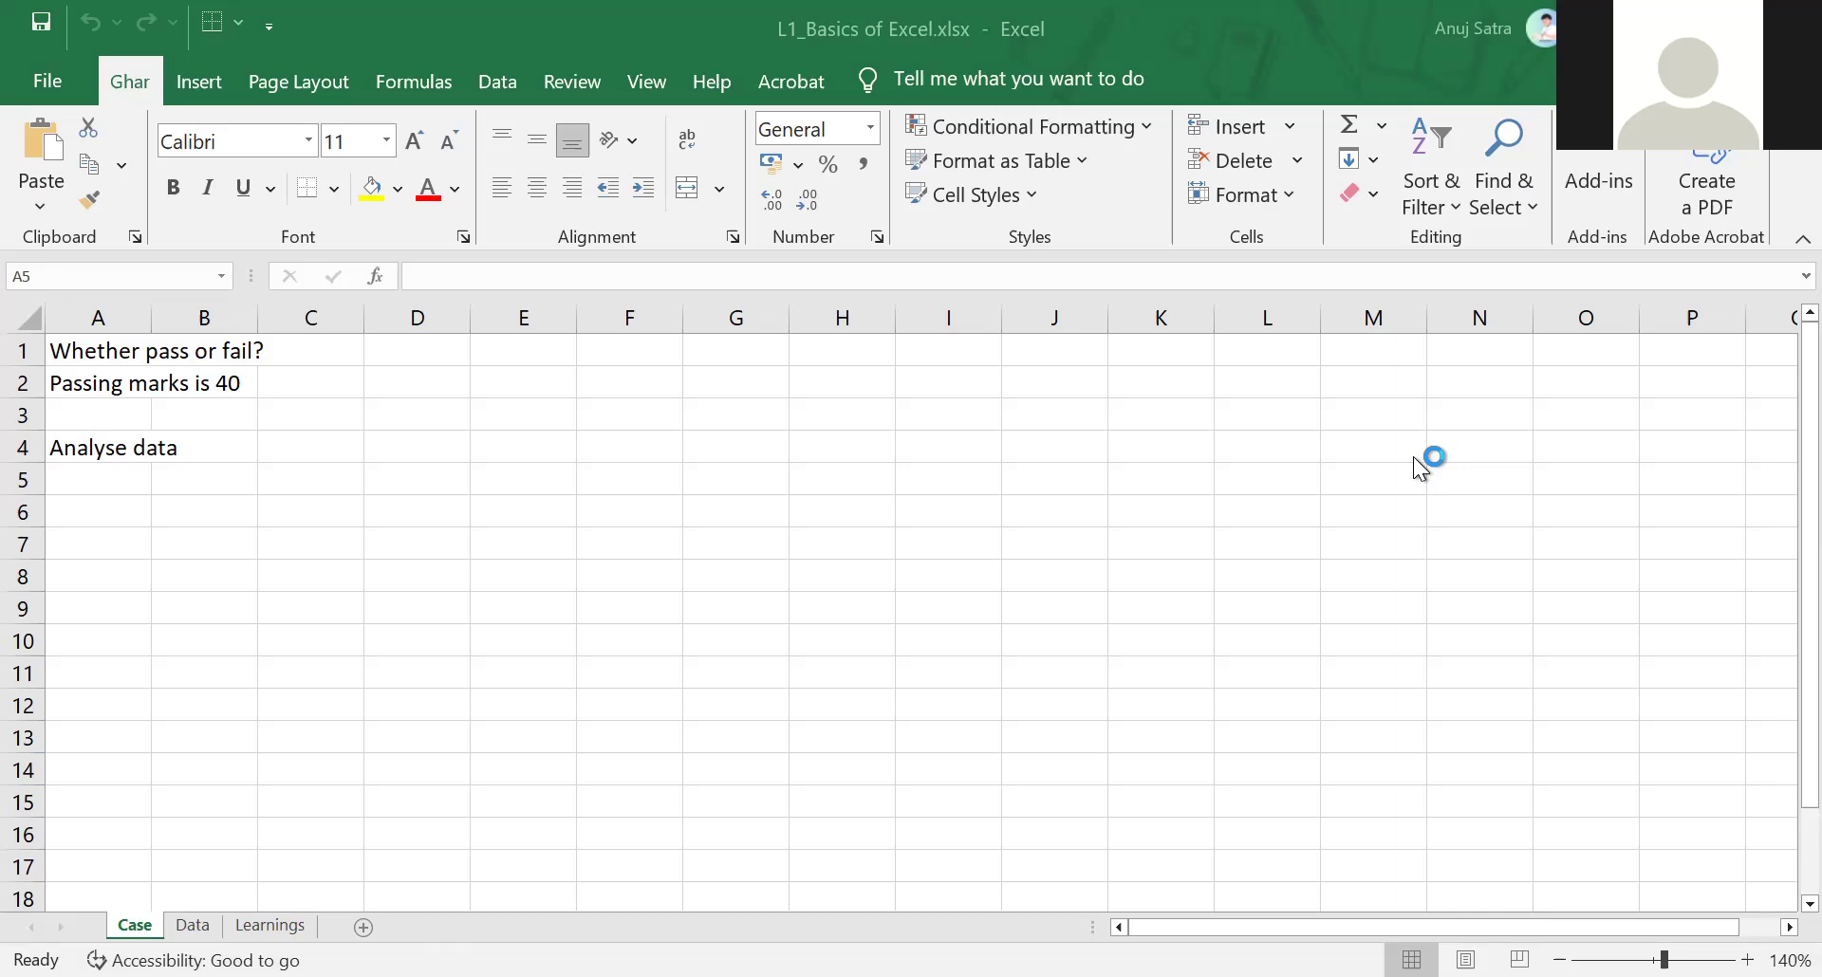
# On the Data sheet, start an IF formula in C2 with the logical test B2>40
pyautogui.click(195, 925)
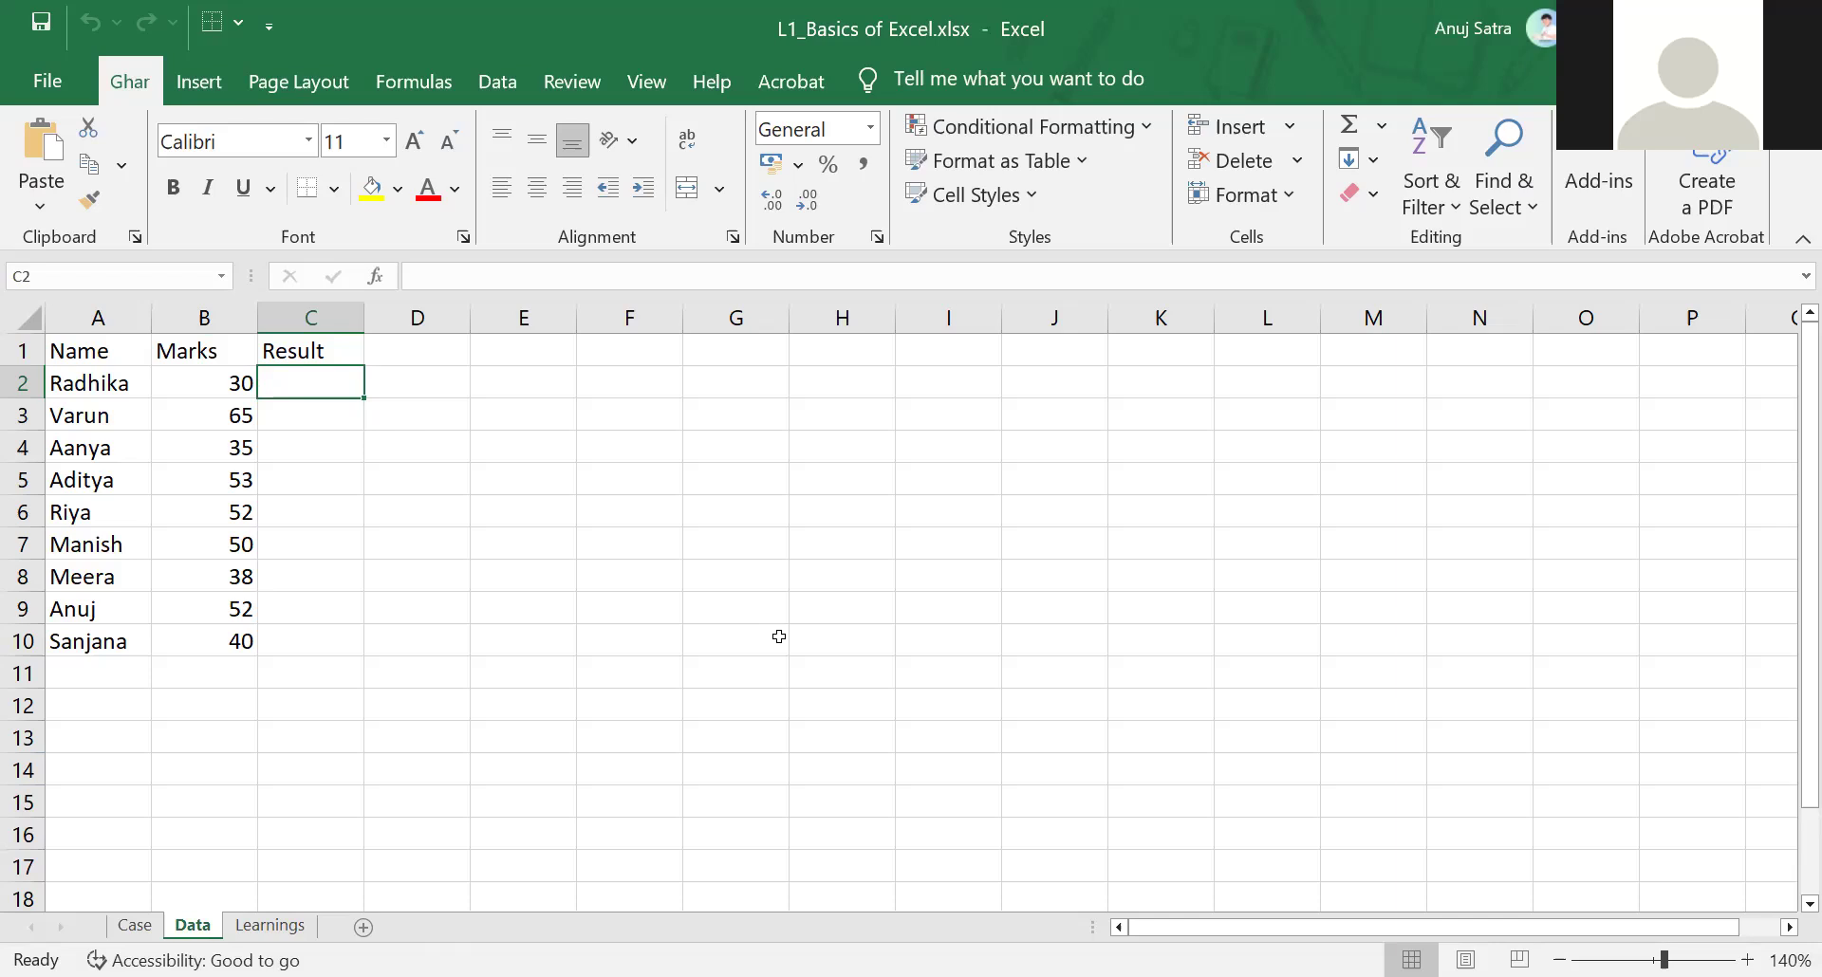
pyautogui.write('=i')
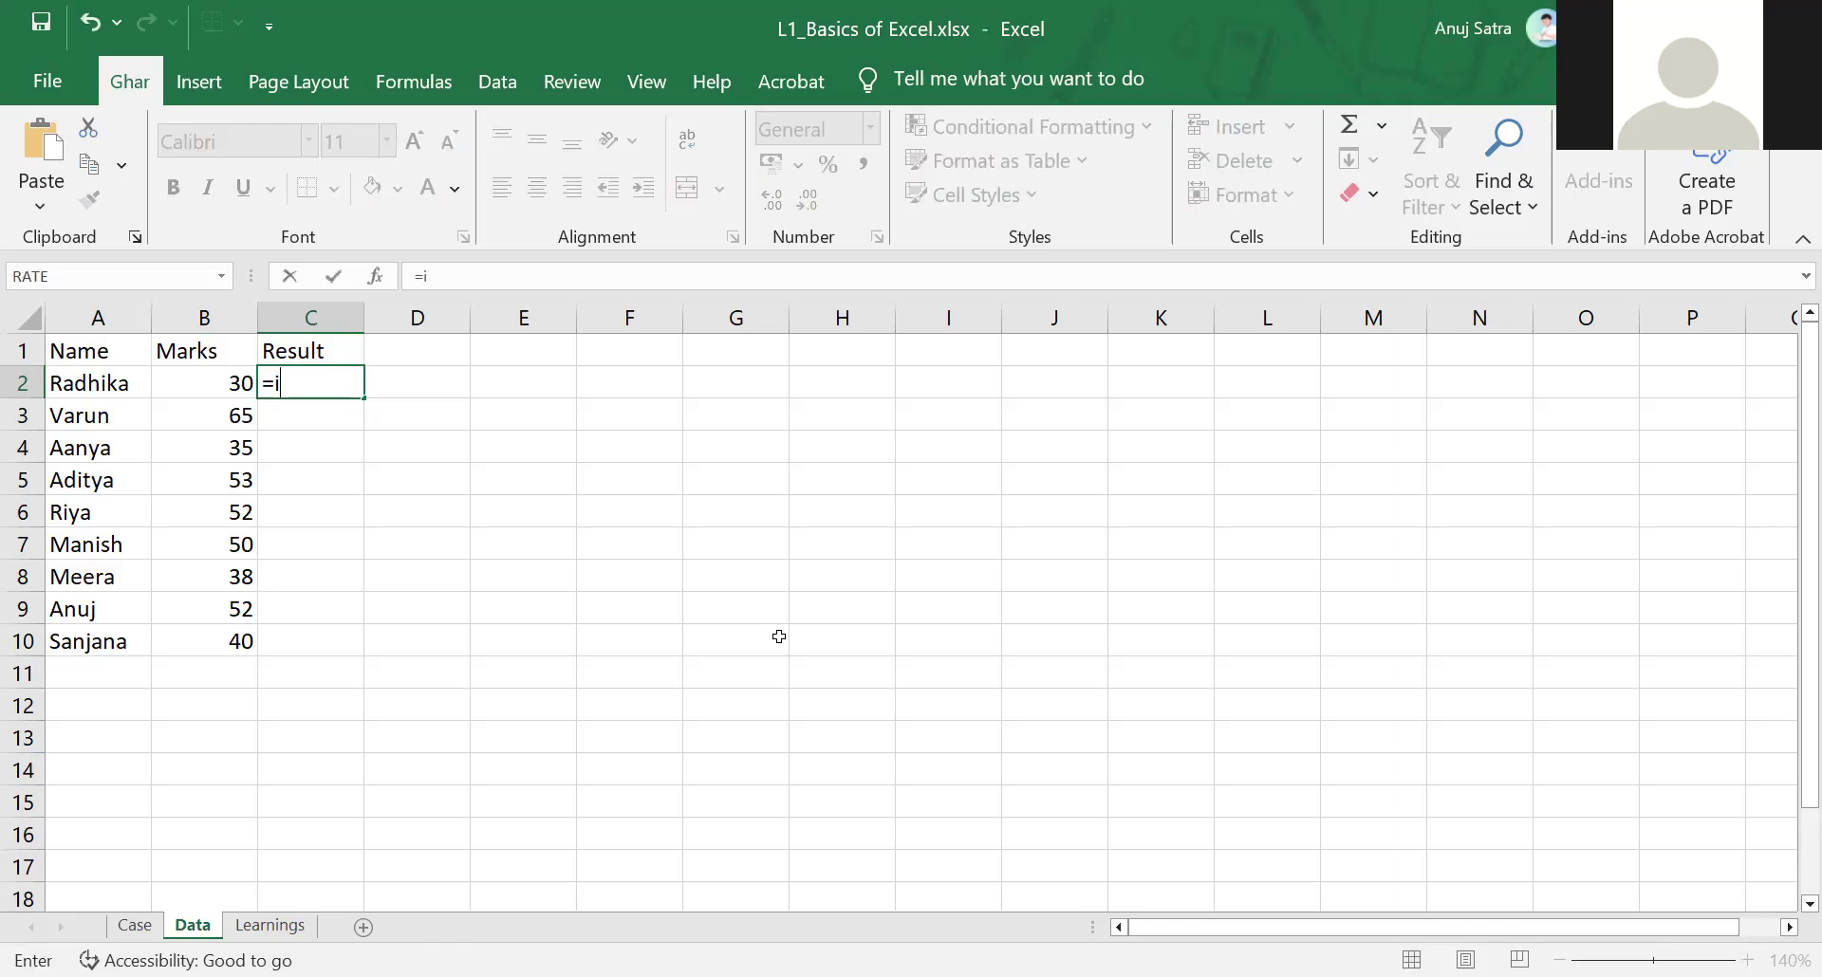
pyautogui.write('f')
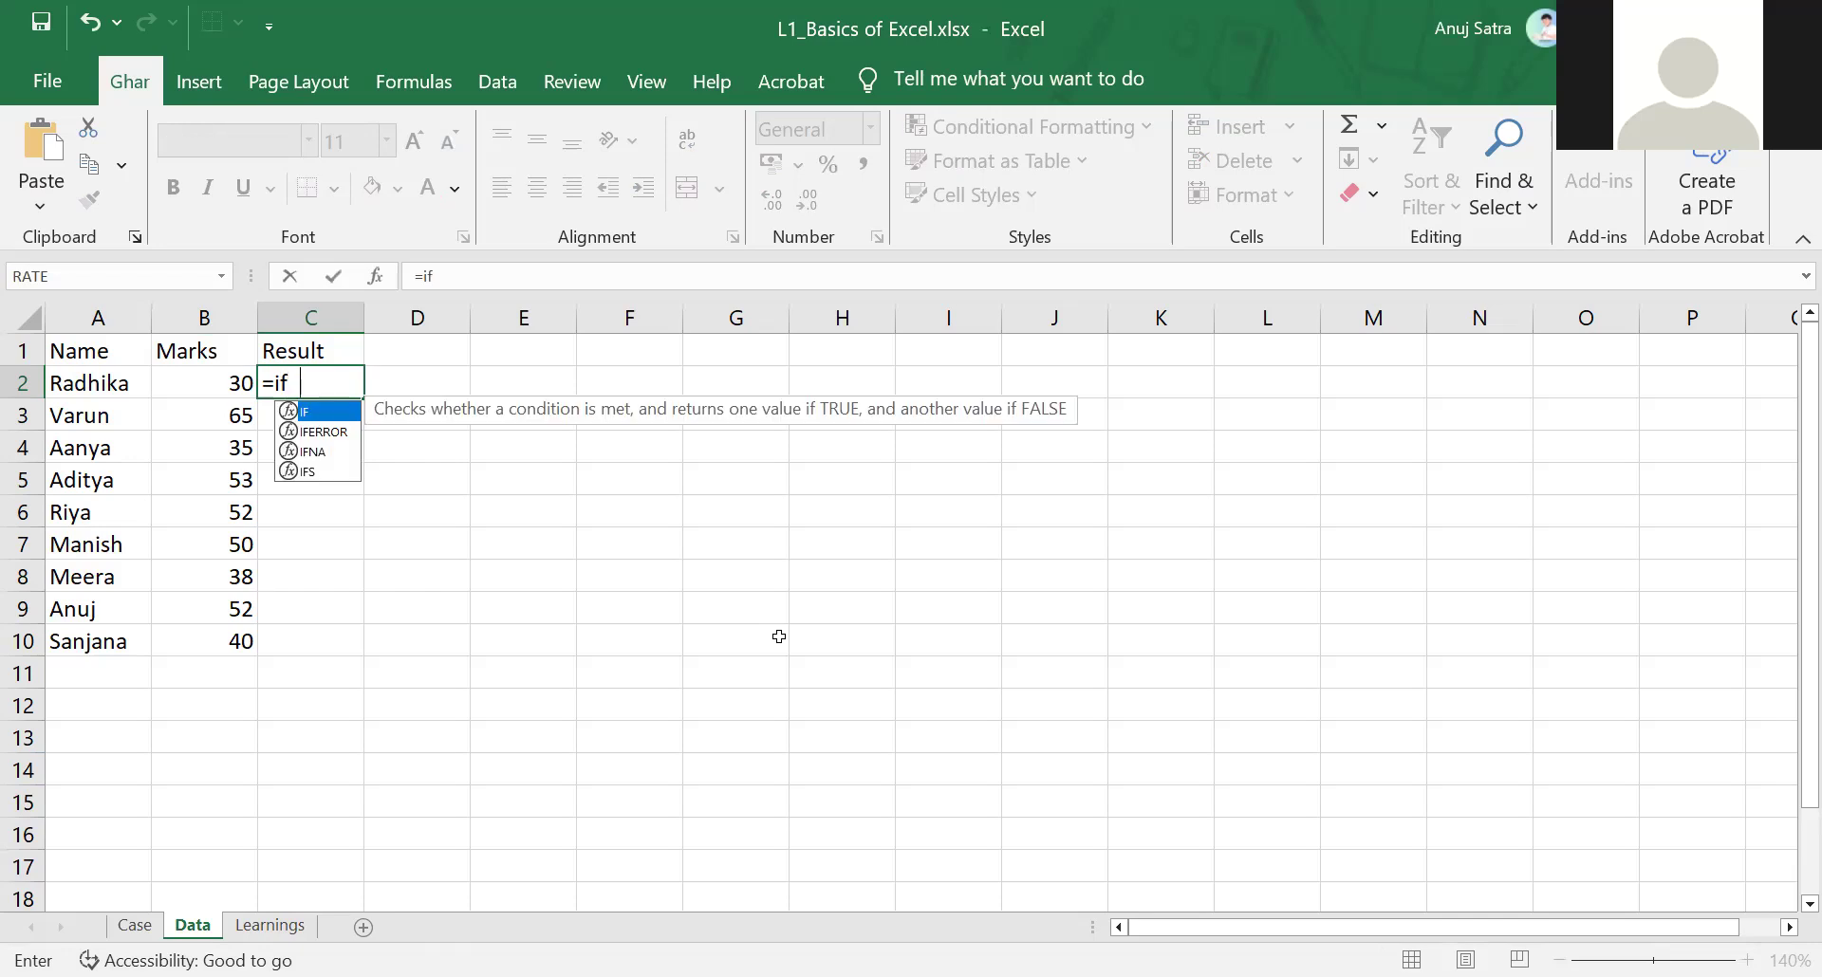
pyautogui.press('Tab')
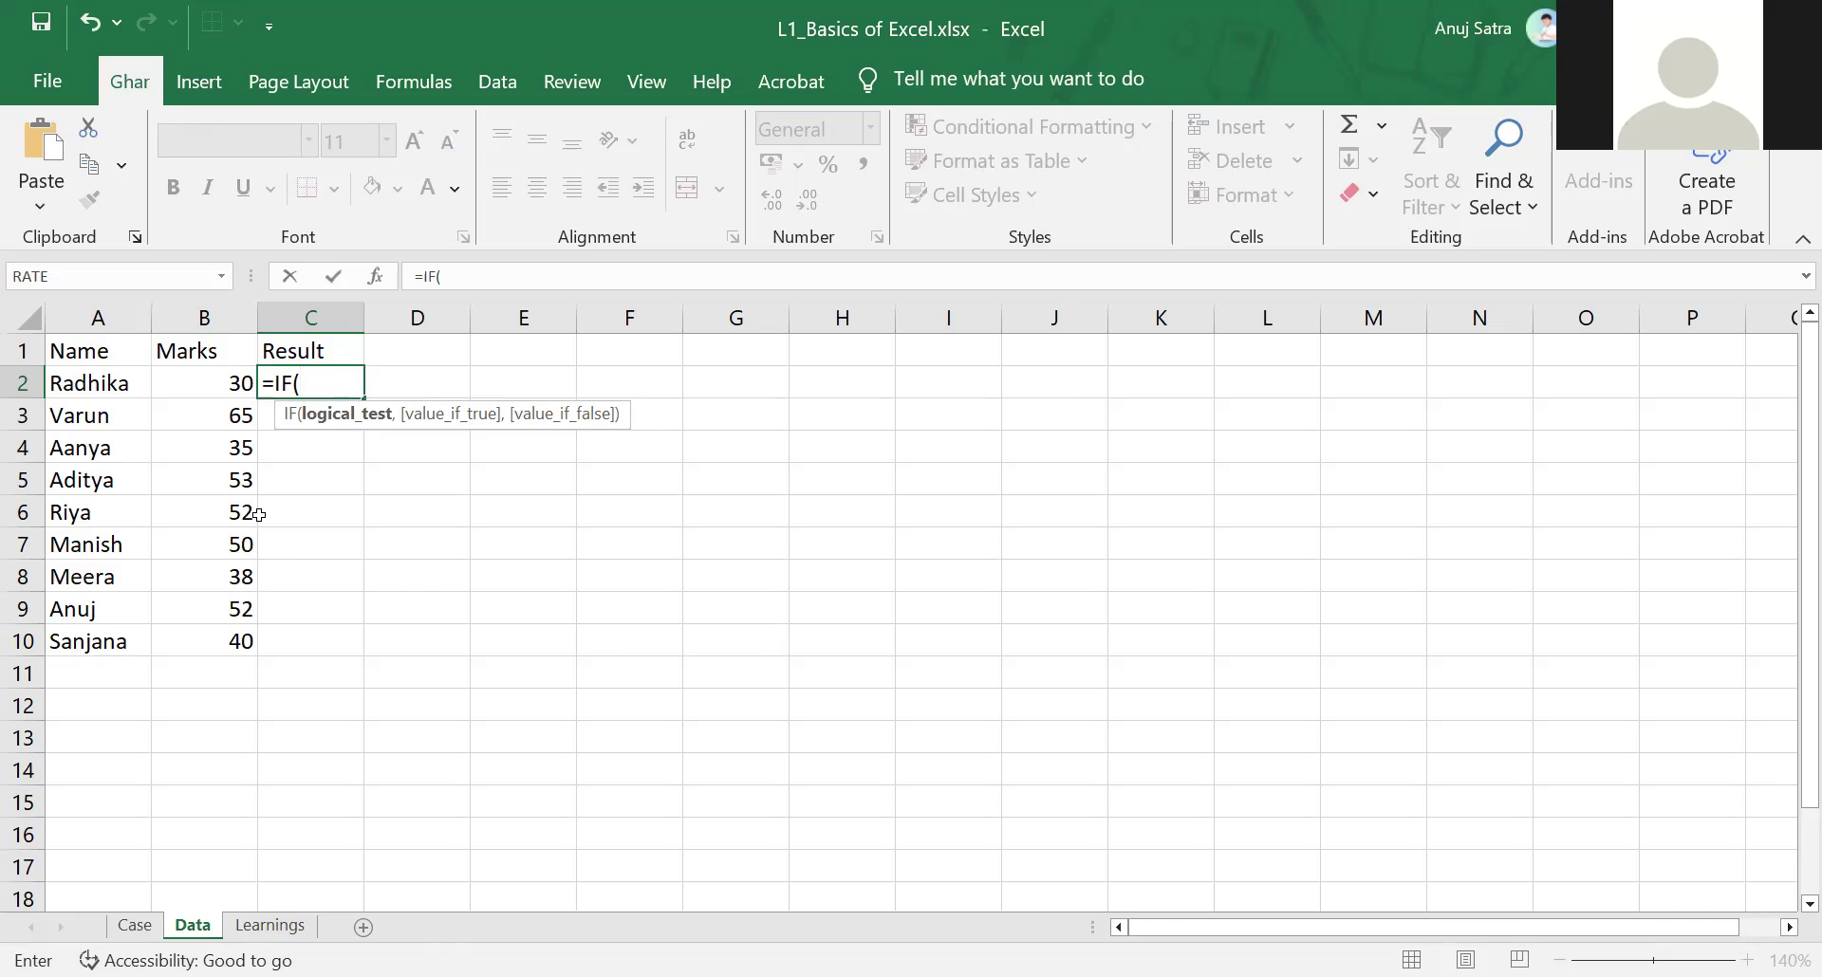
pyautogui.click(230, 383)
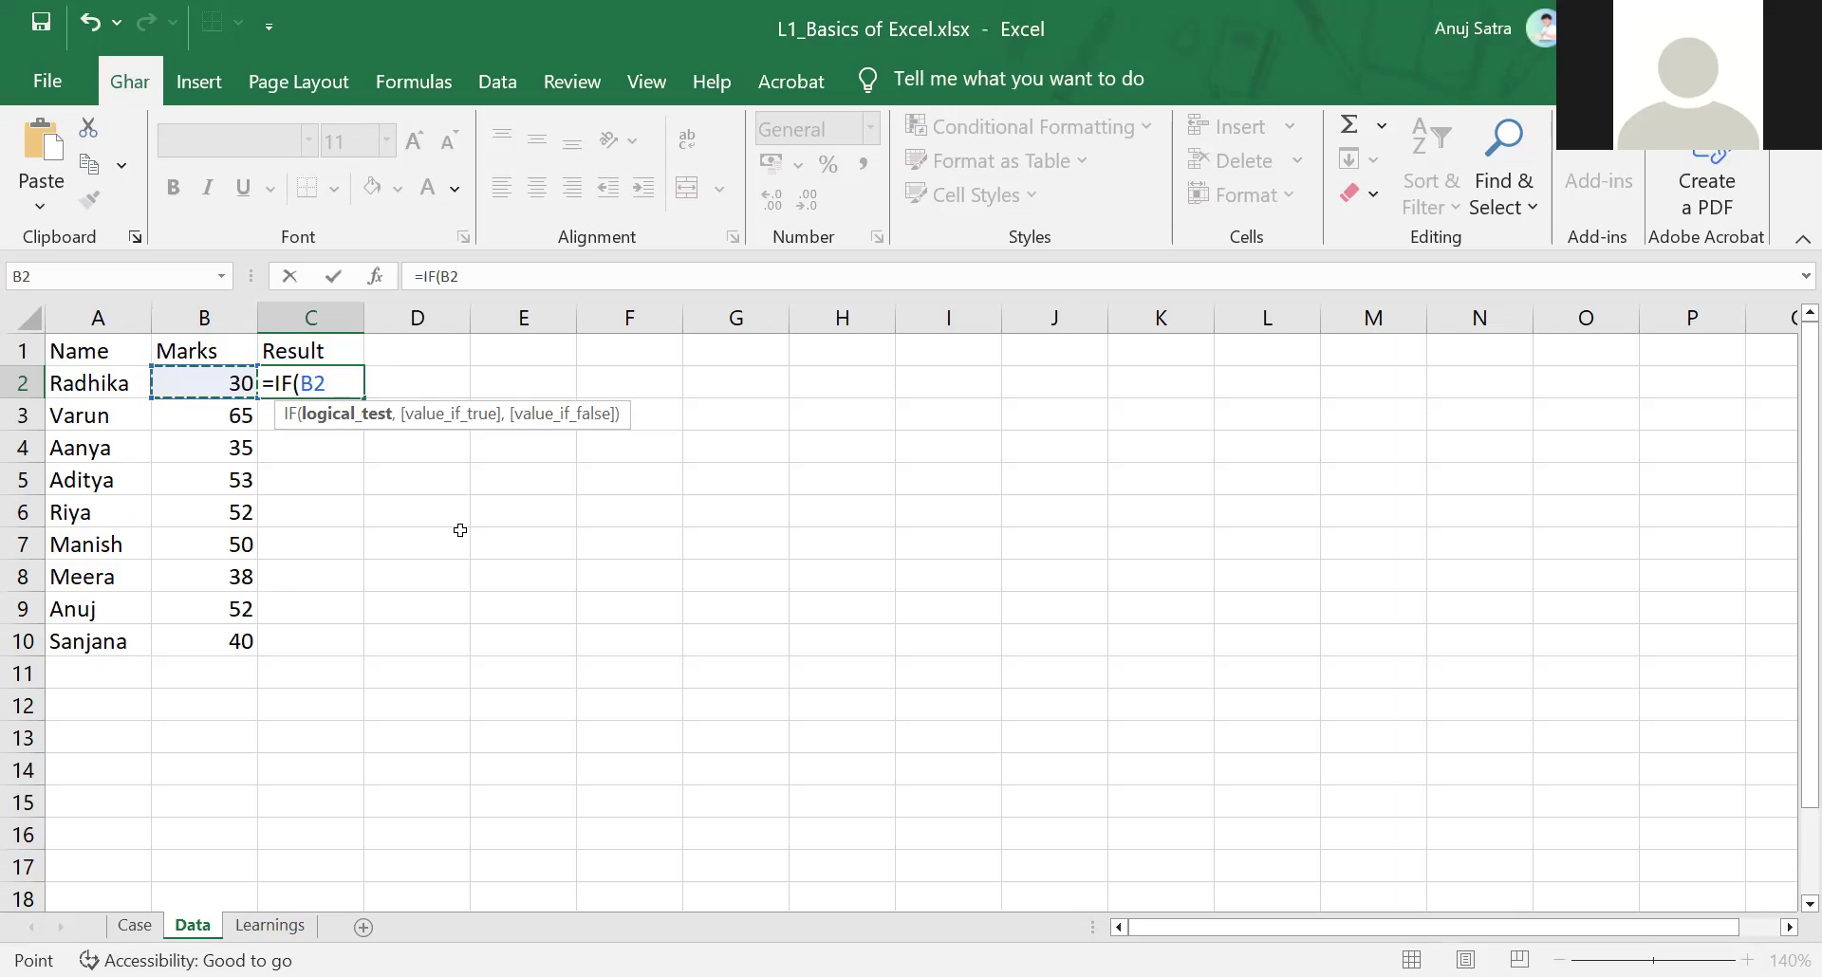
pyautogui.write('>40,')
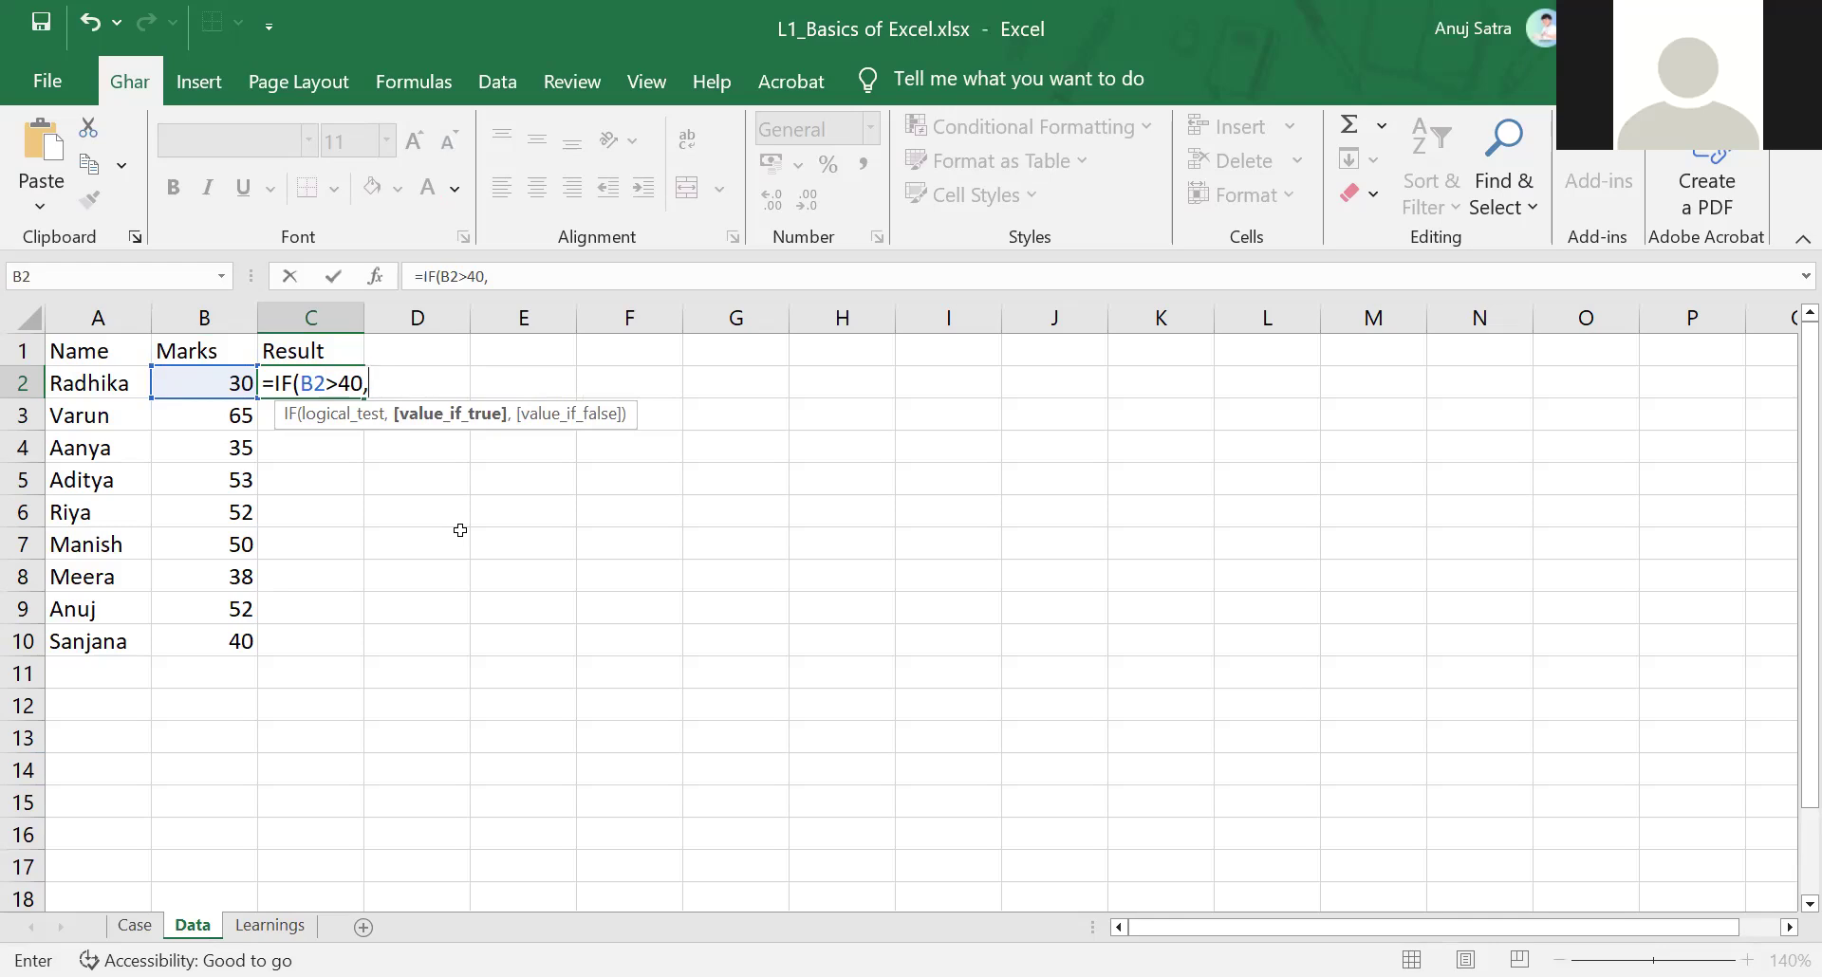
# Complete the C2 formula with "PASS" as the true value and "FAIL" as the false value, and enter it
pyautogui.write('"PASS",')
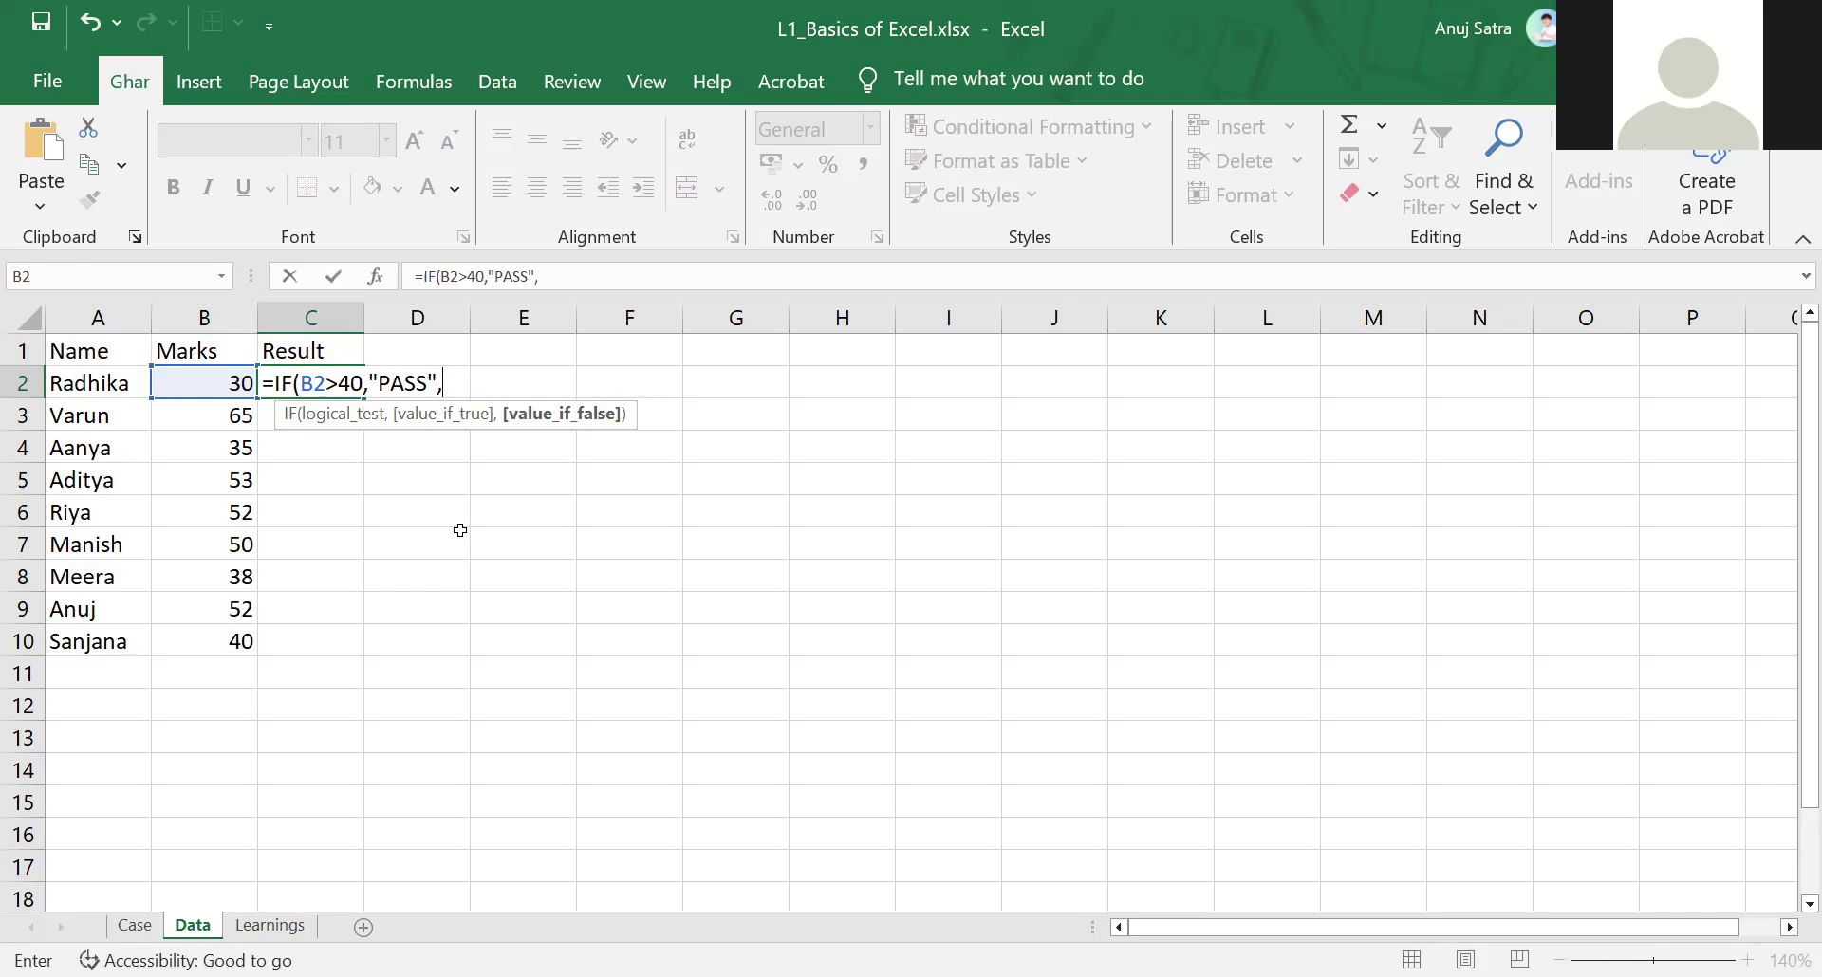
pyautogui.write('FAIL')
pyautogui.write('")')
pyautogui.press('Return')
# Copy the C2 formula down to C3:C10
pyautogui.press('Up')
pyautogui.press('Down')
pyautogui.press('Up')
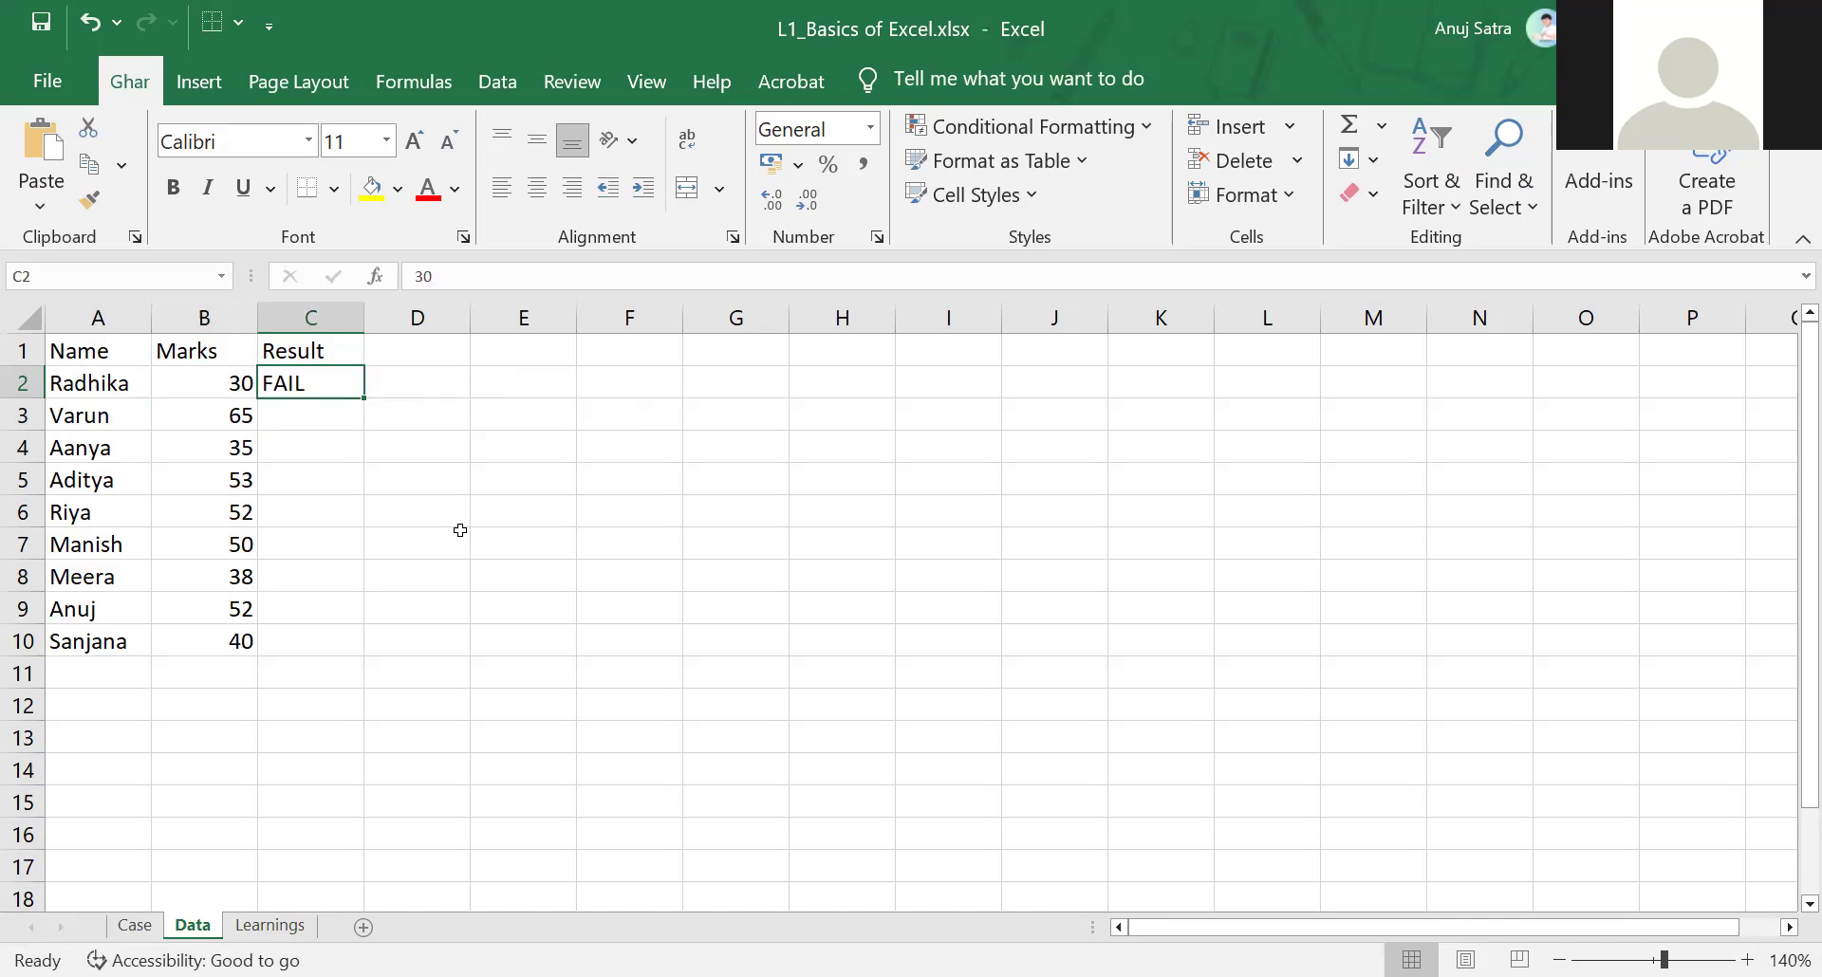
pyautogui.hotkey('ctrl', 'c')
pyautogui.press('Down')
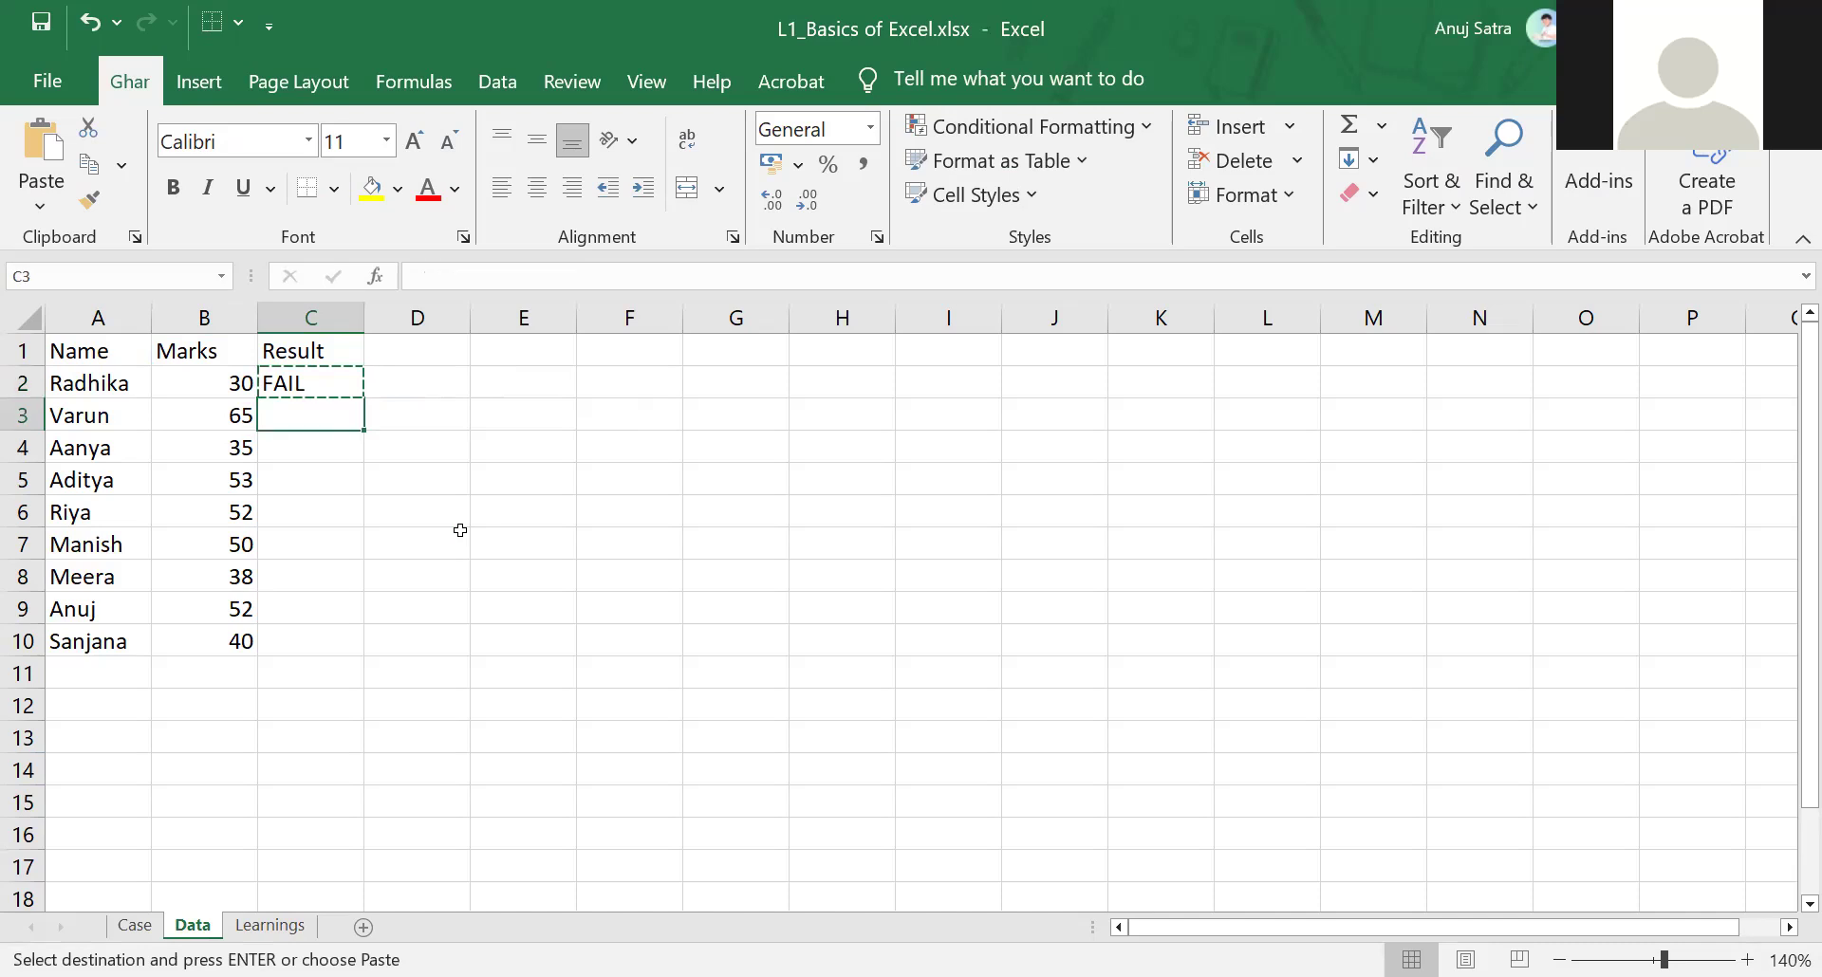
pyautogui.hotkey('shift', 'Down')
pyautogui.hotkey('shift', 'Down')
pyautogui.hotkey('shift', 'Down')
pyautogui.hotkey('shift', 'Down')
pyautogui.hotkey('shift', 'Down')
pyautogui.hotkey('shift', 'Down')
pyautogui.hotkey('shift', 'Down')
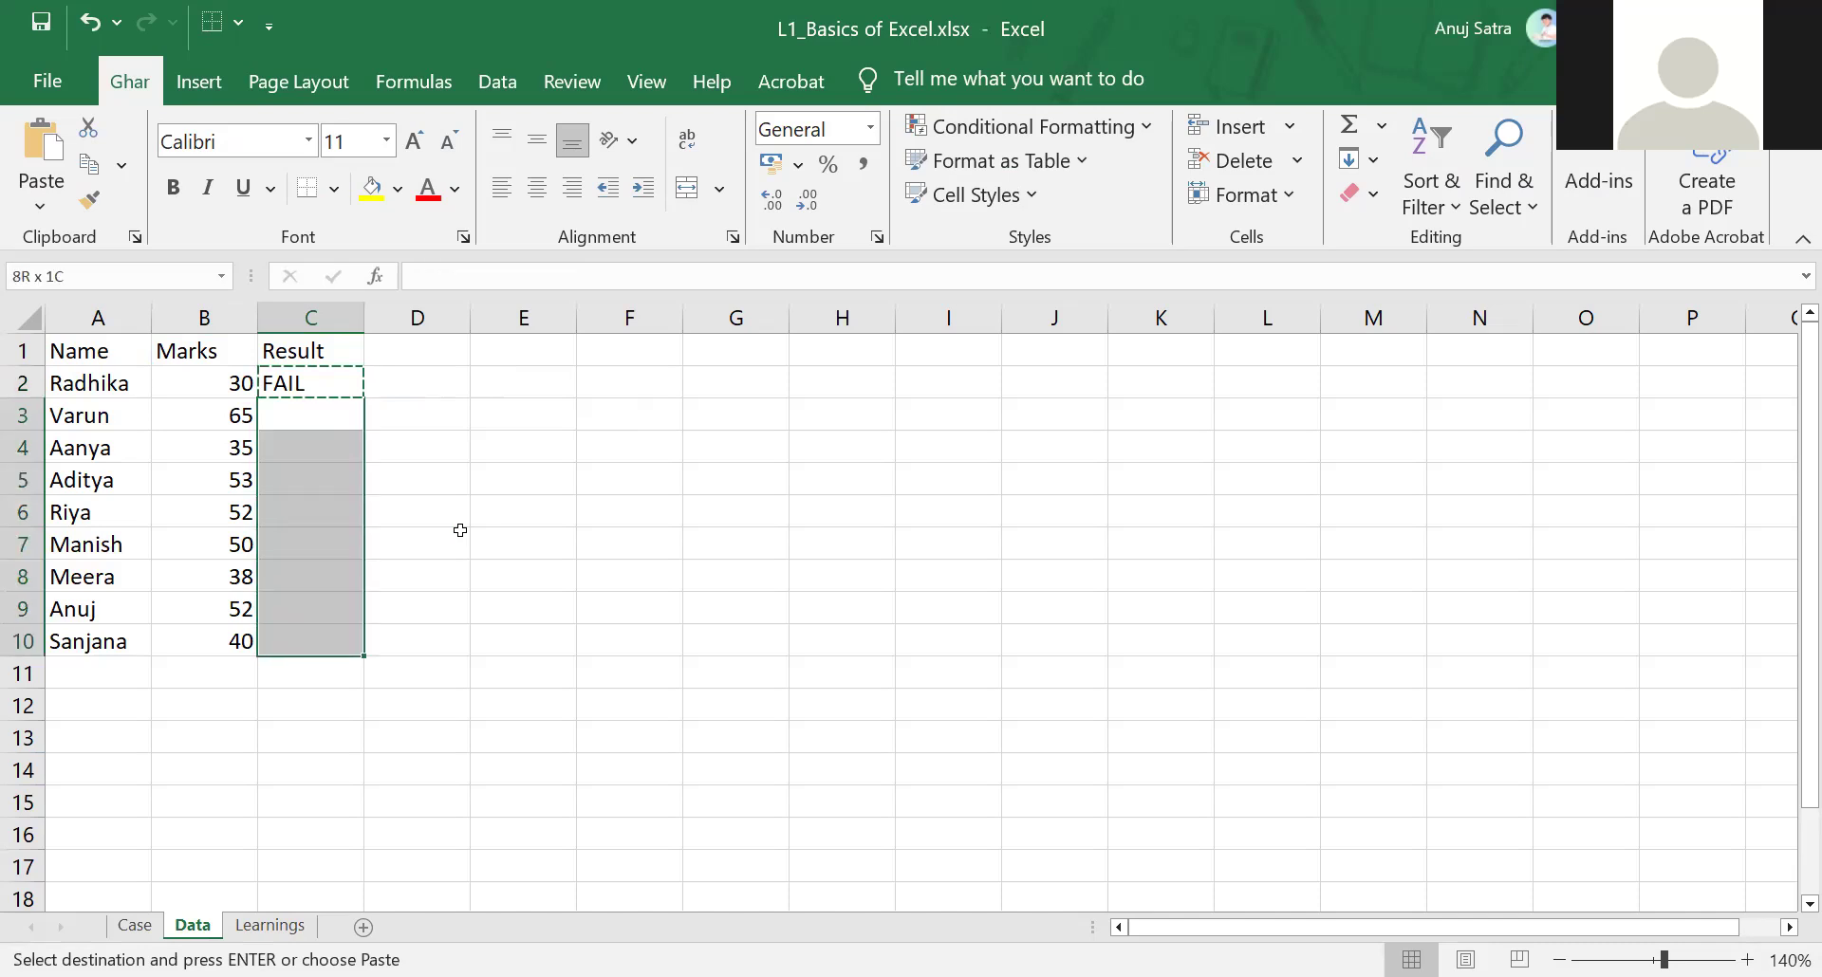
pyautogui.hotkey('ctrl', 'v')
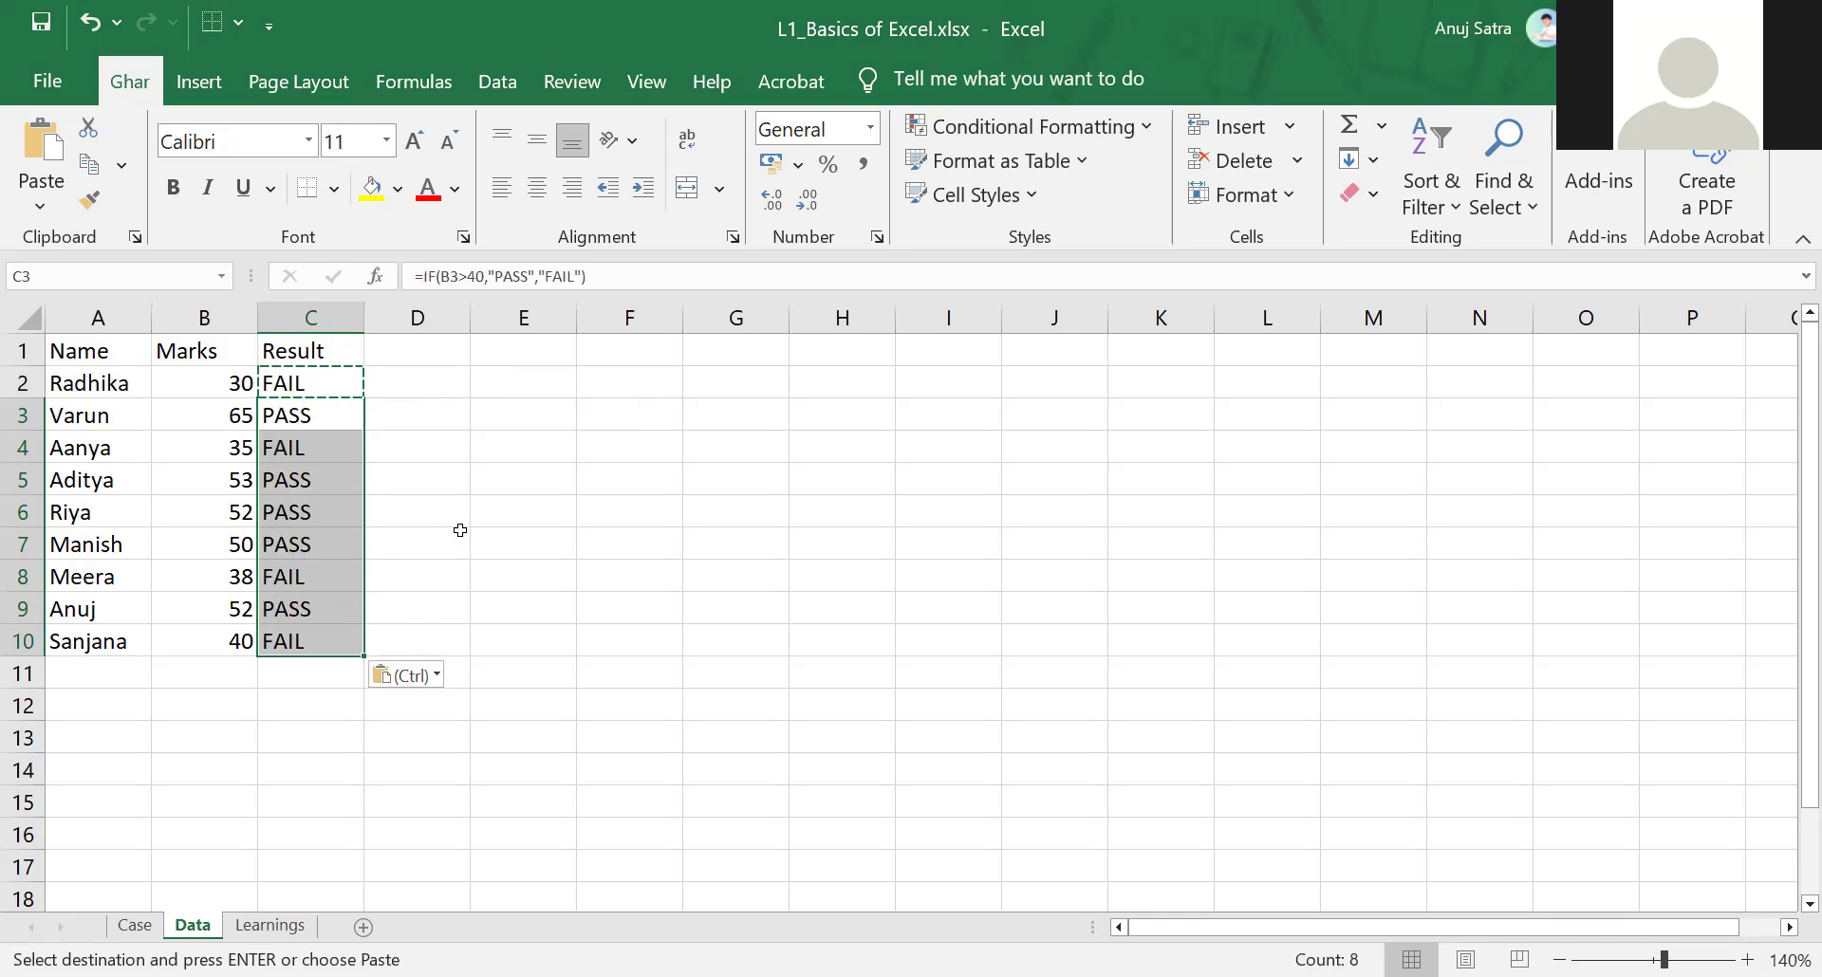
pyautogui.press('Down')
pyautogui.press('Escape')
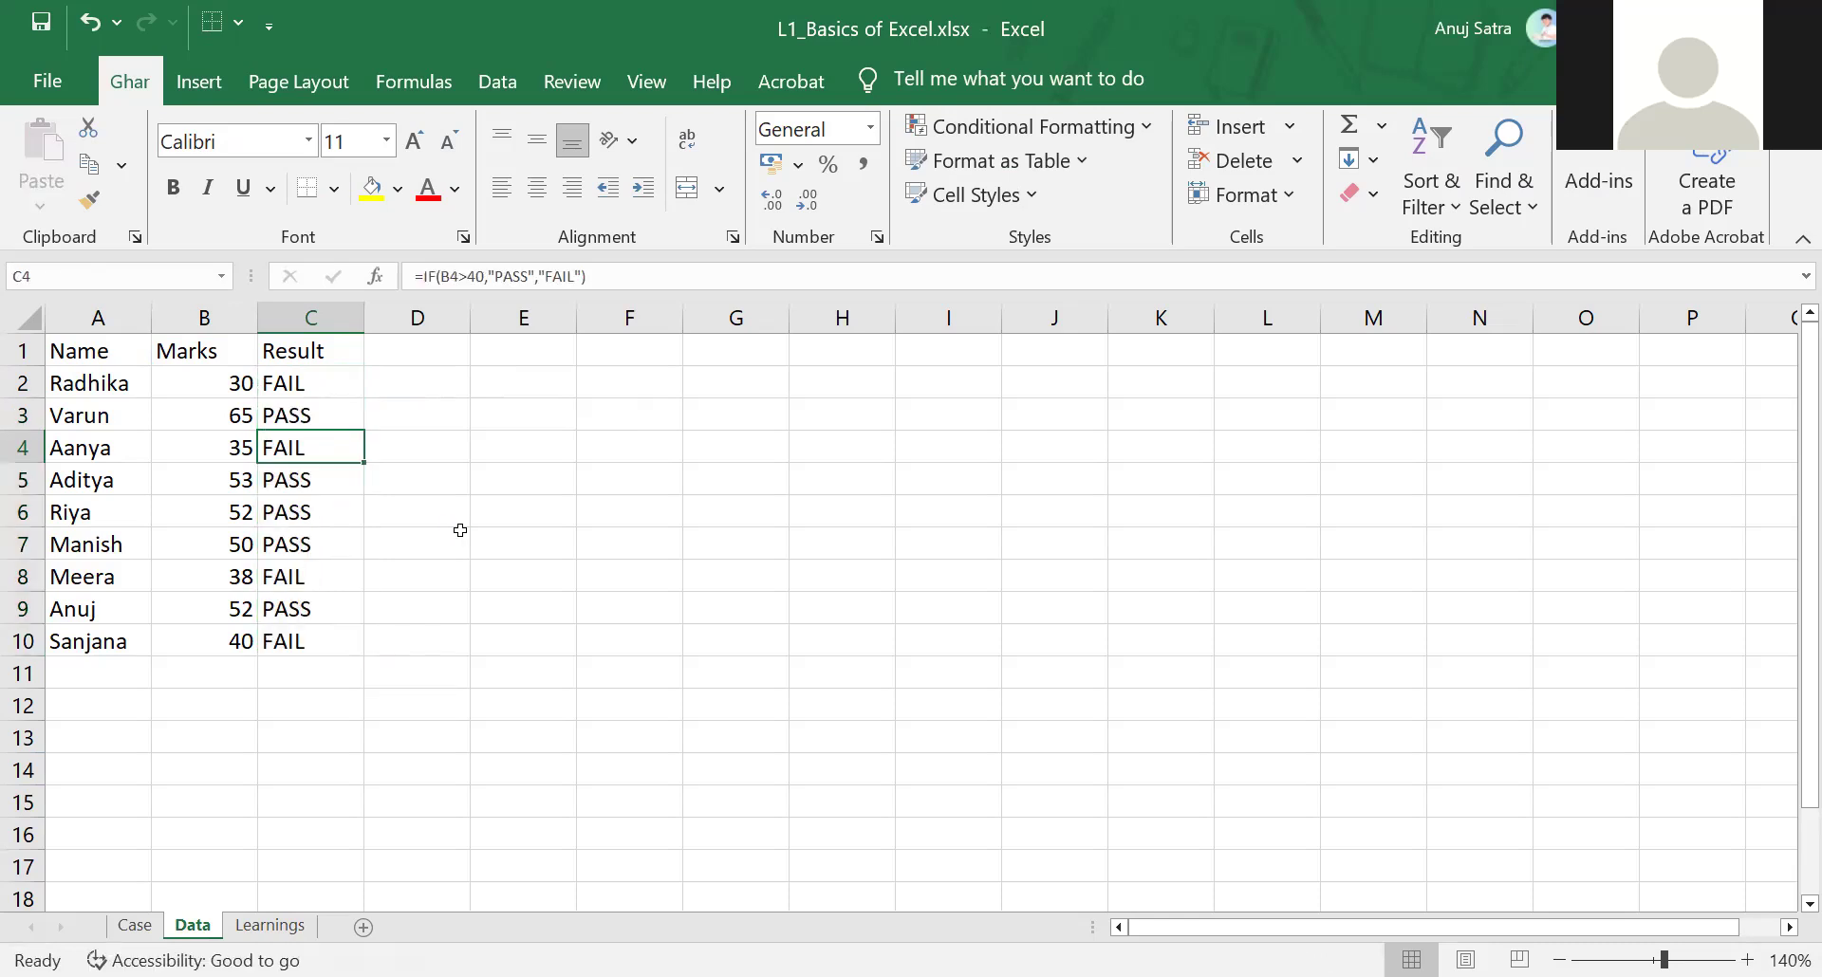
# Review the marks against the PASS/FAIL results row by row
pyautogui.press('Up')
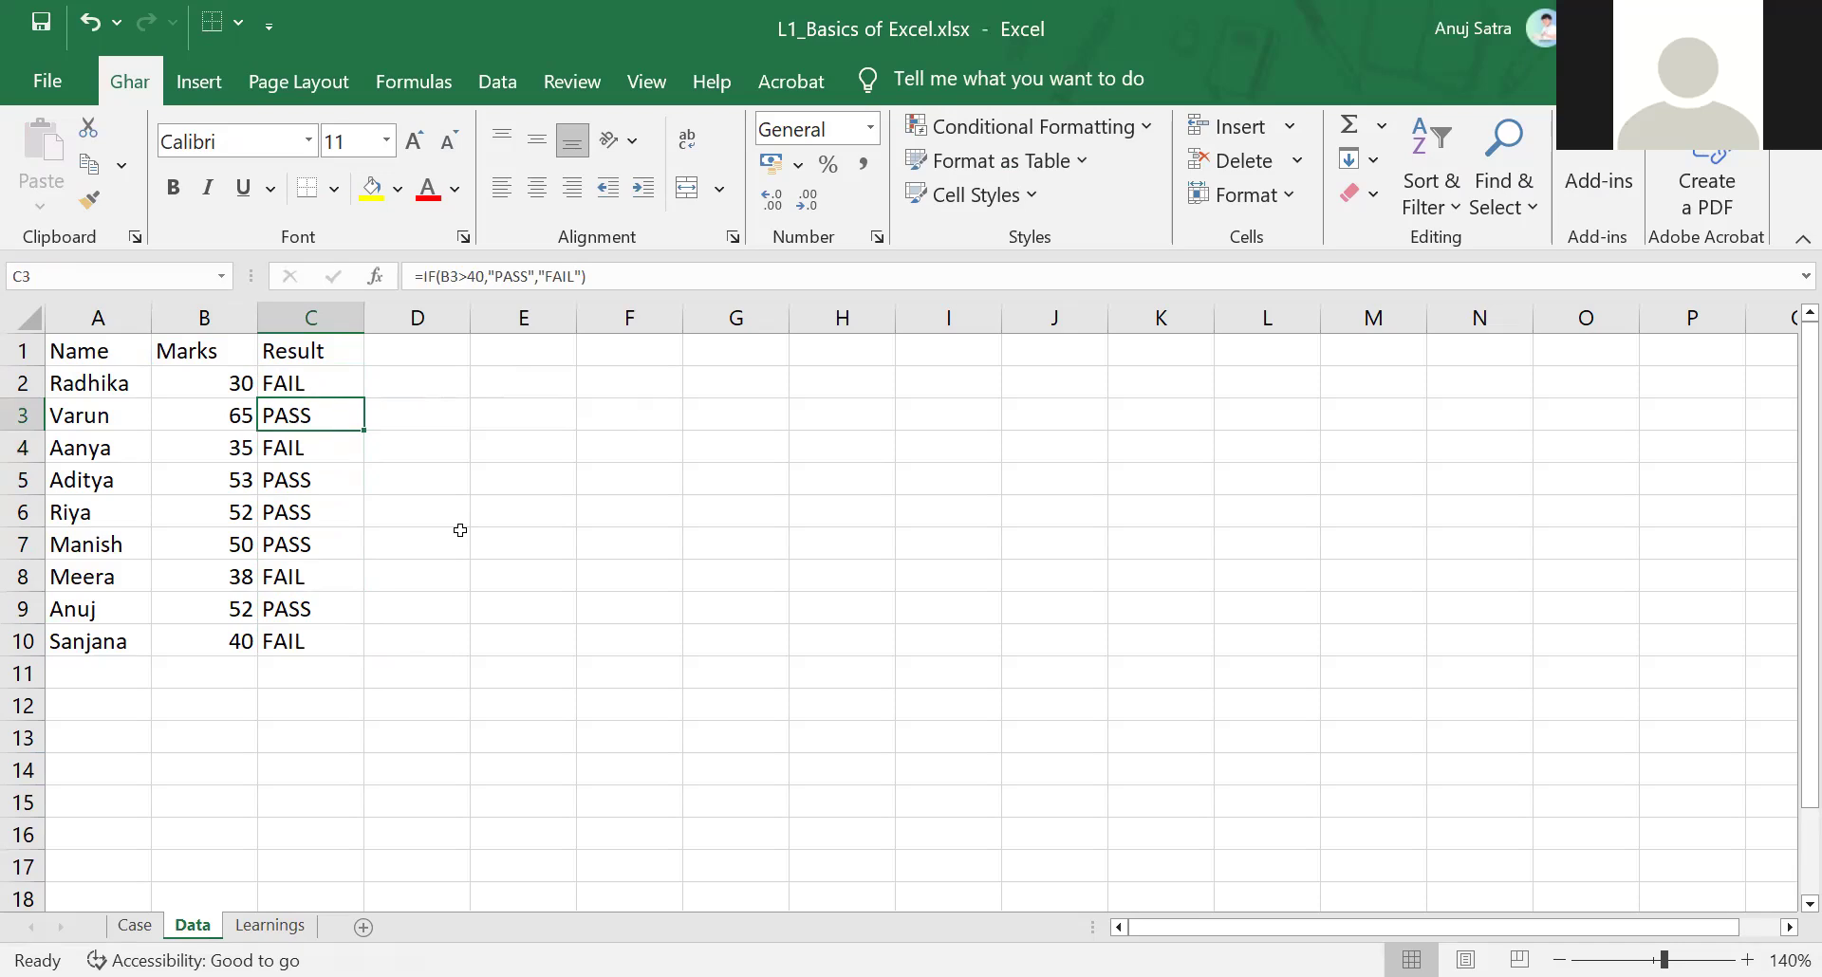
pyautogui.press('Left')
pyautogui.press('Down')
pyautogui.press('Down')
pyautogui.press('Down')
pyautogui.press('Down')
pyautogui.press('Down')
pyautogui.press('Down')
pyautogui.press('Down')
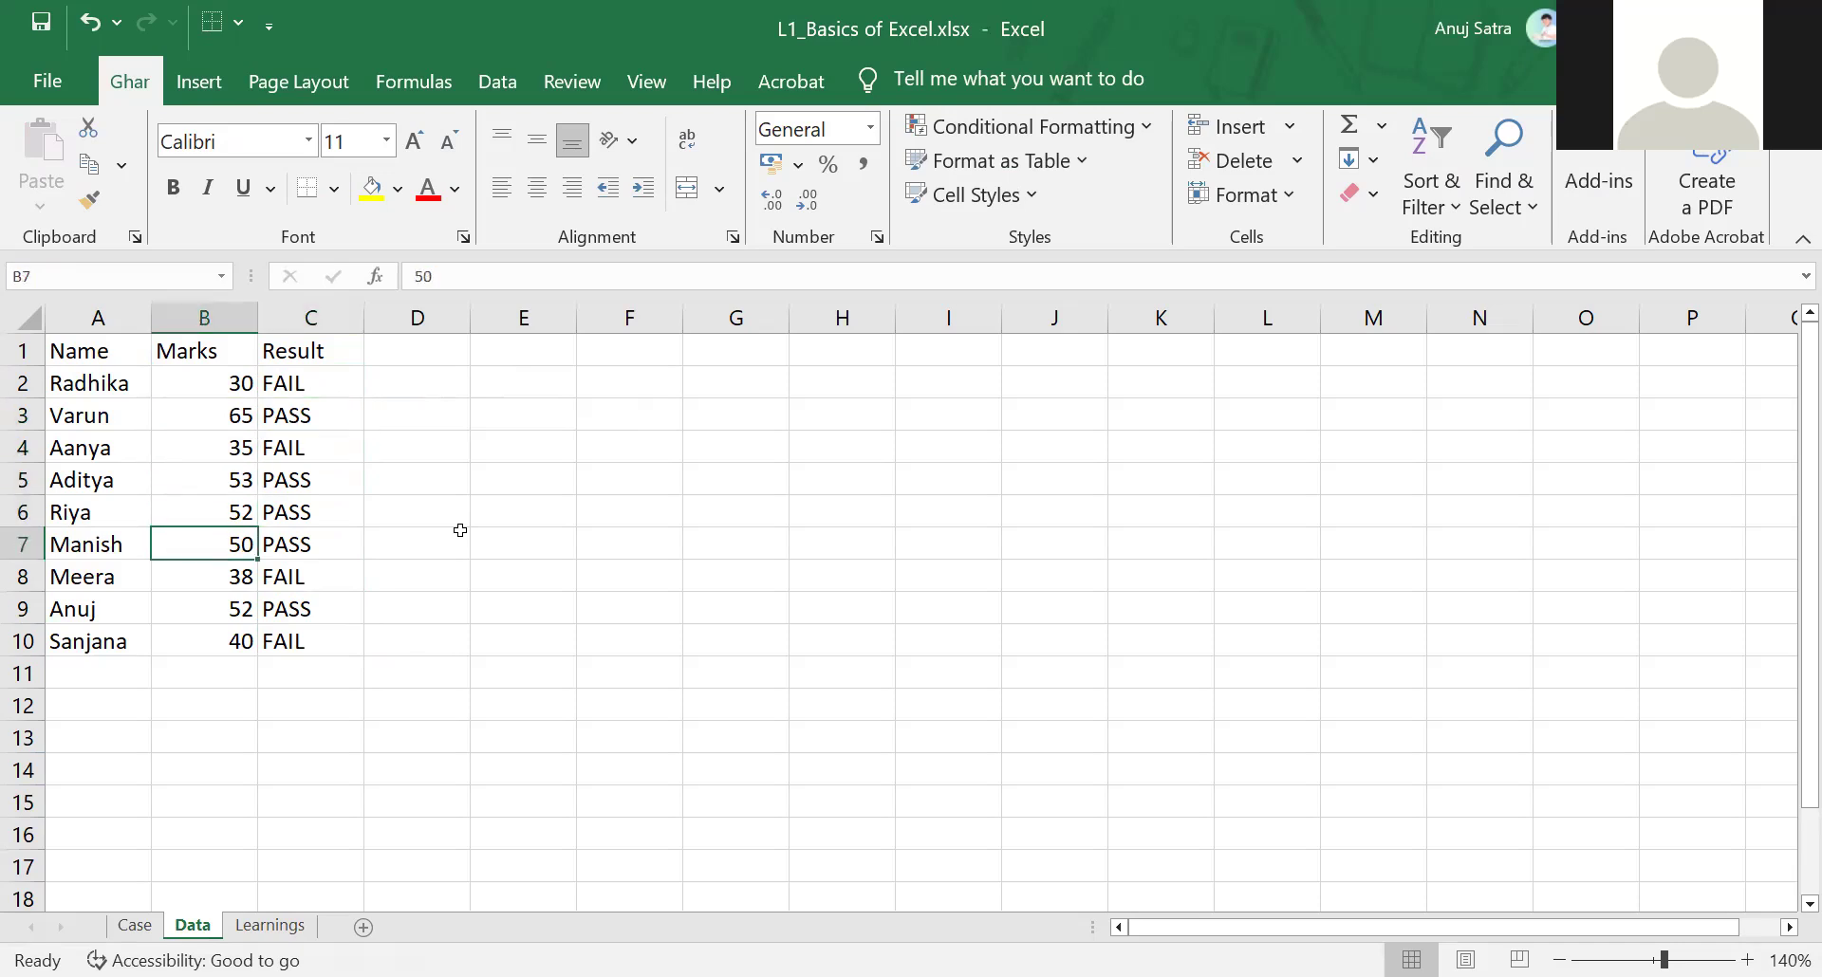
pyautogui.press('Right')
pyautogui.press('Left')
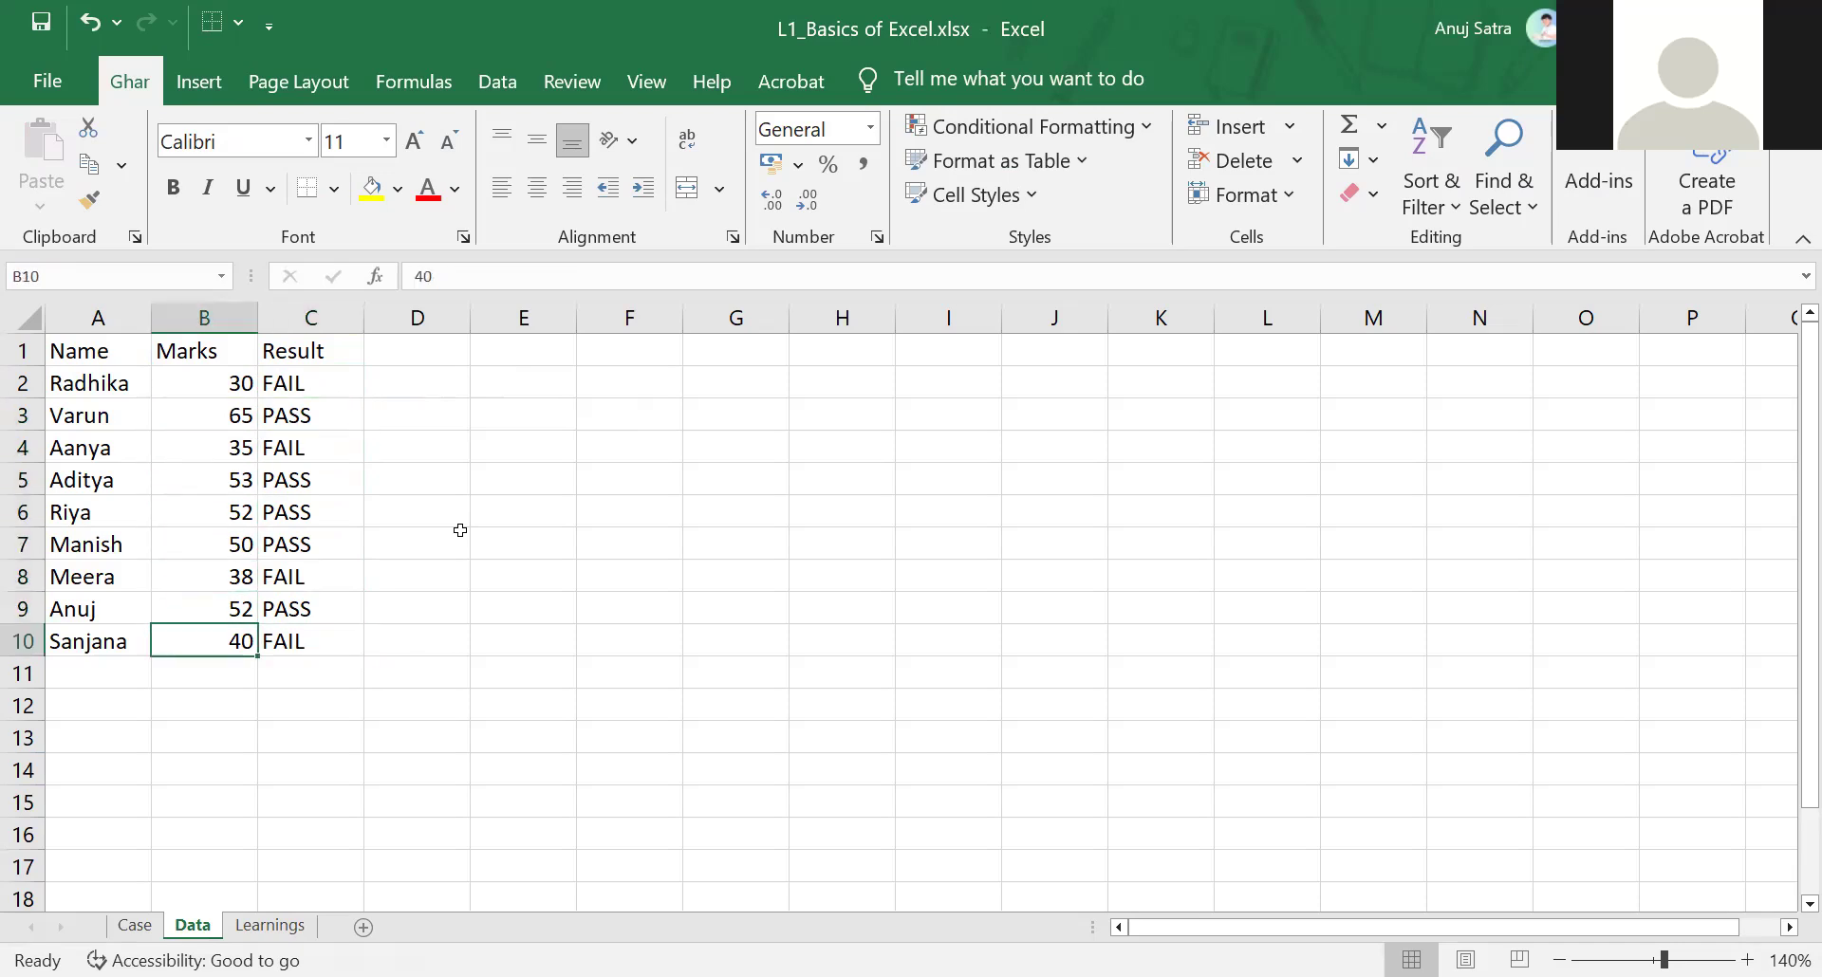
# Change the condition in C10 to B10>=40
pyautogui.press('Right')
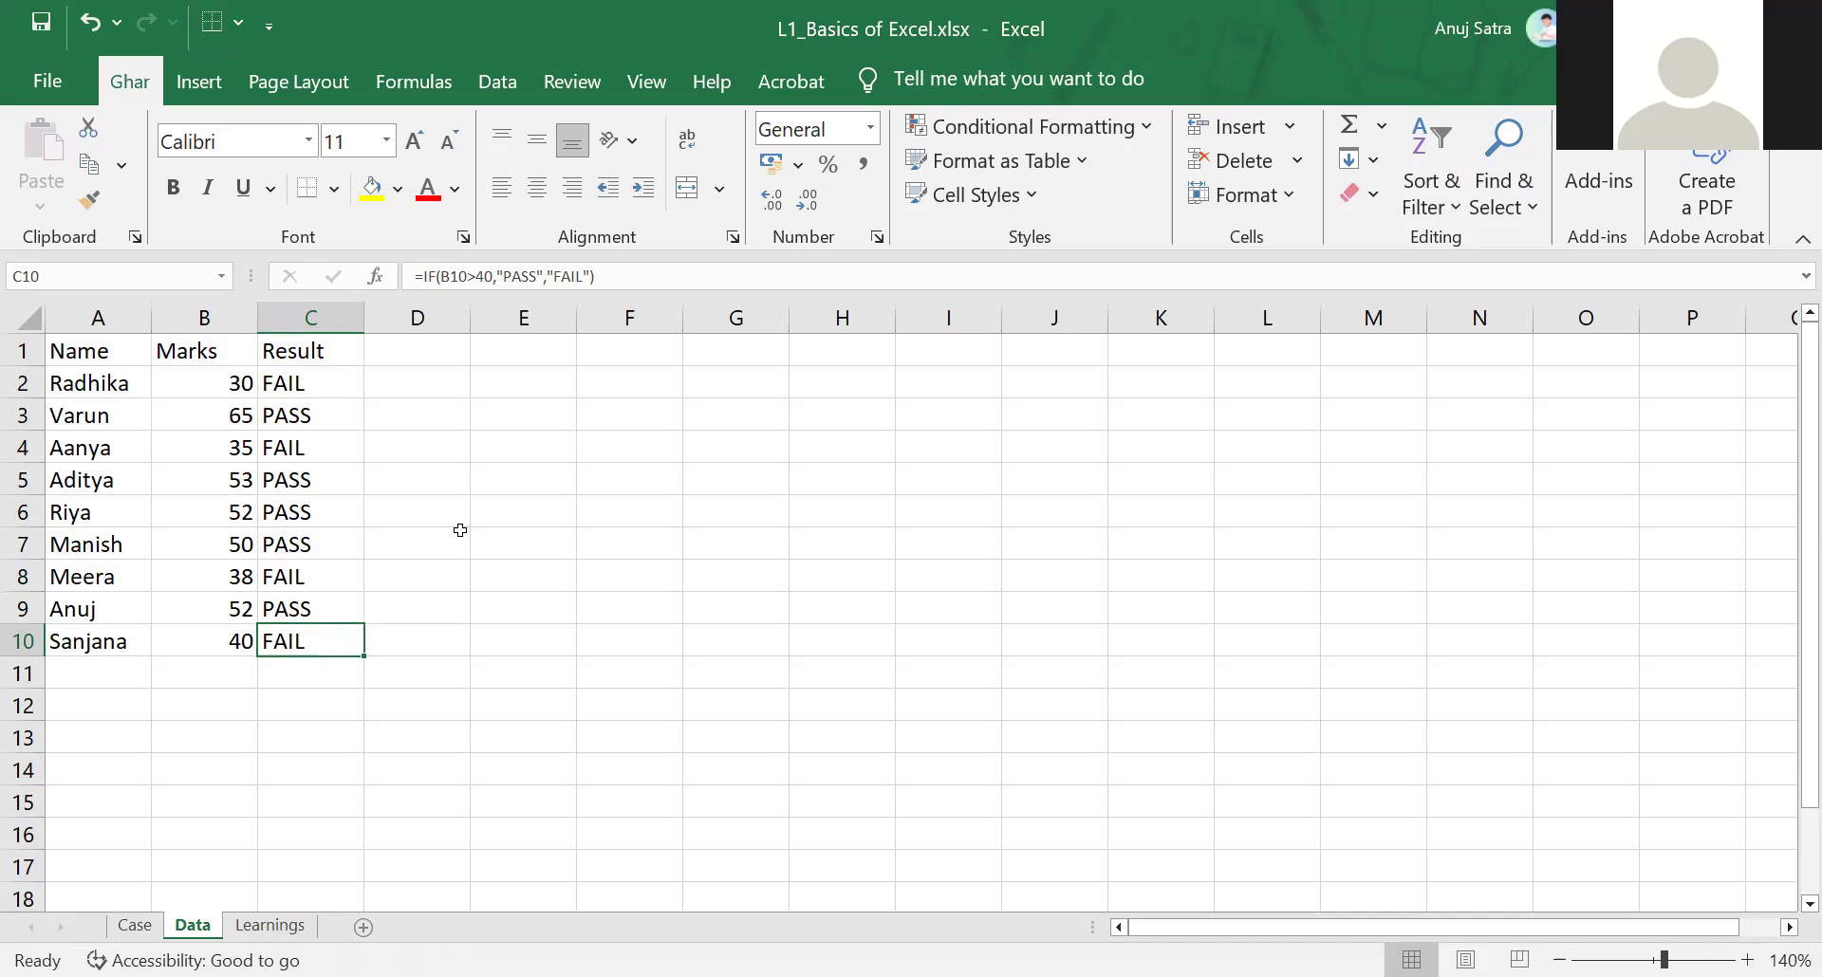
pyautogui.press('F2')
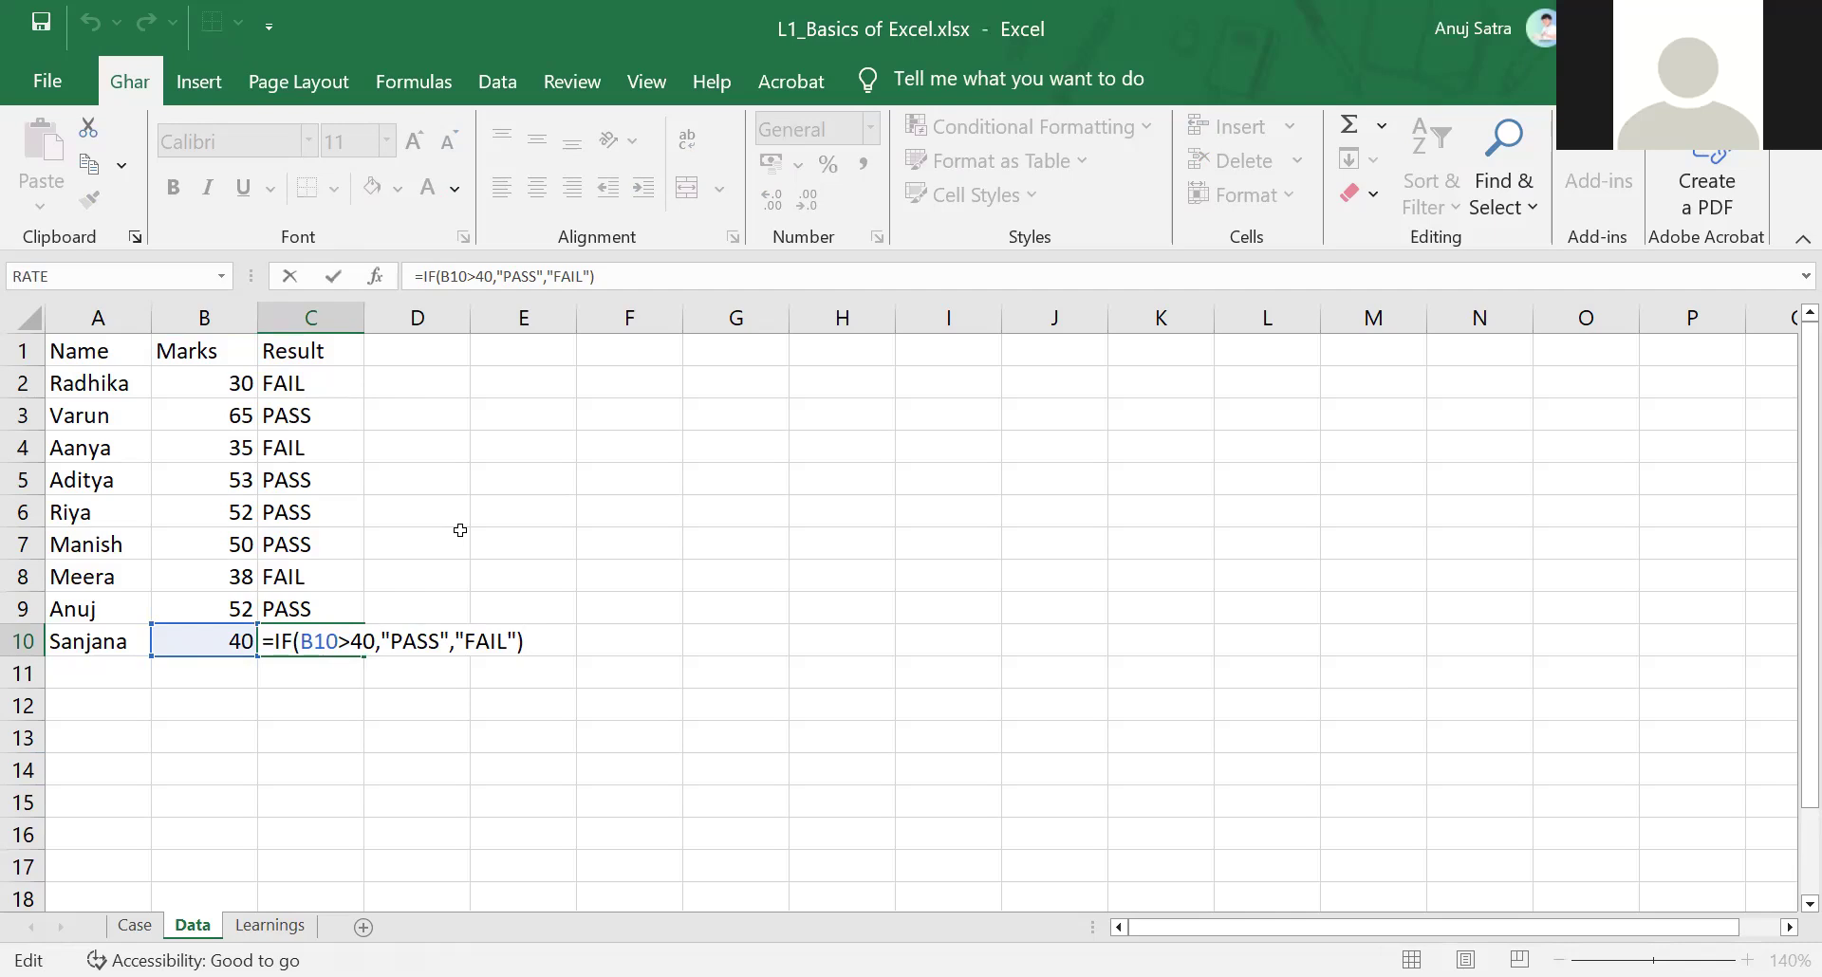
pyautogui.press('Left')
pyautogui.press('Left')
pyautogui.press('Left')
pyautogui.press('Left')
pyautogui.press('Left')
pyautogui.press('Left')
pyautogui.press('Left')
pyautogui.press('Left')
pyautogui.press('Left')
pyautogui.press('Left')
pyautogui.press('Left')
pyautogui.write('=')
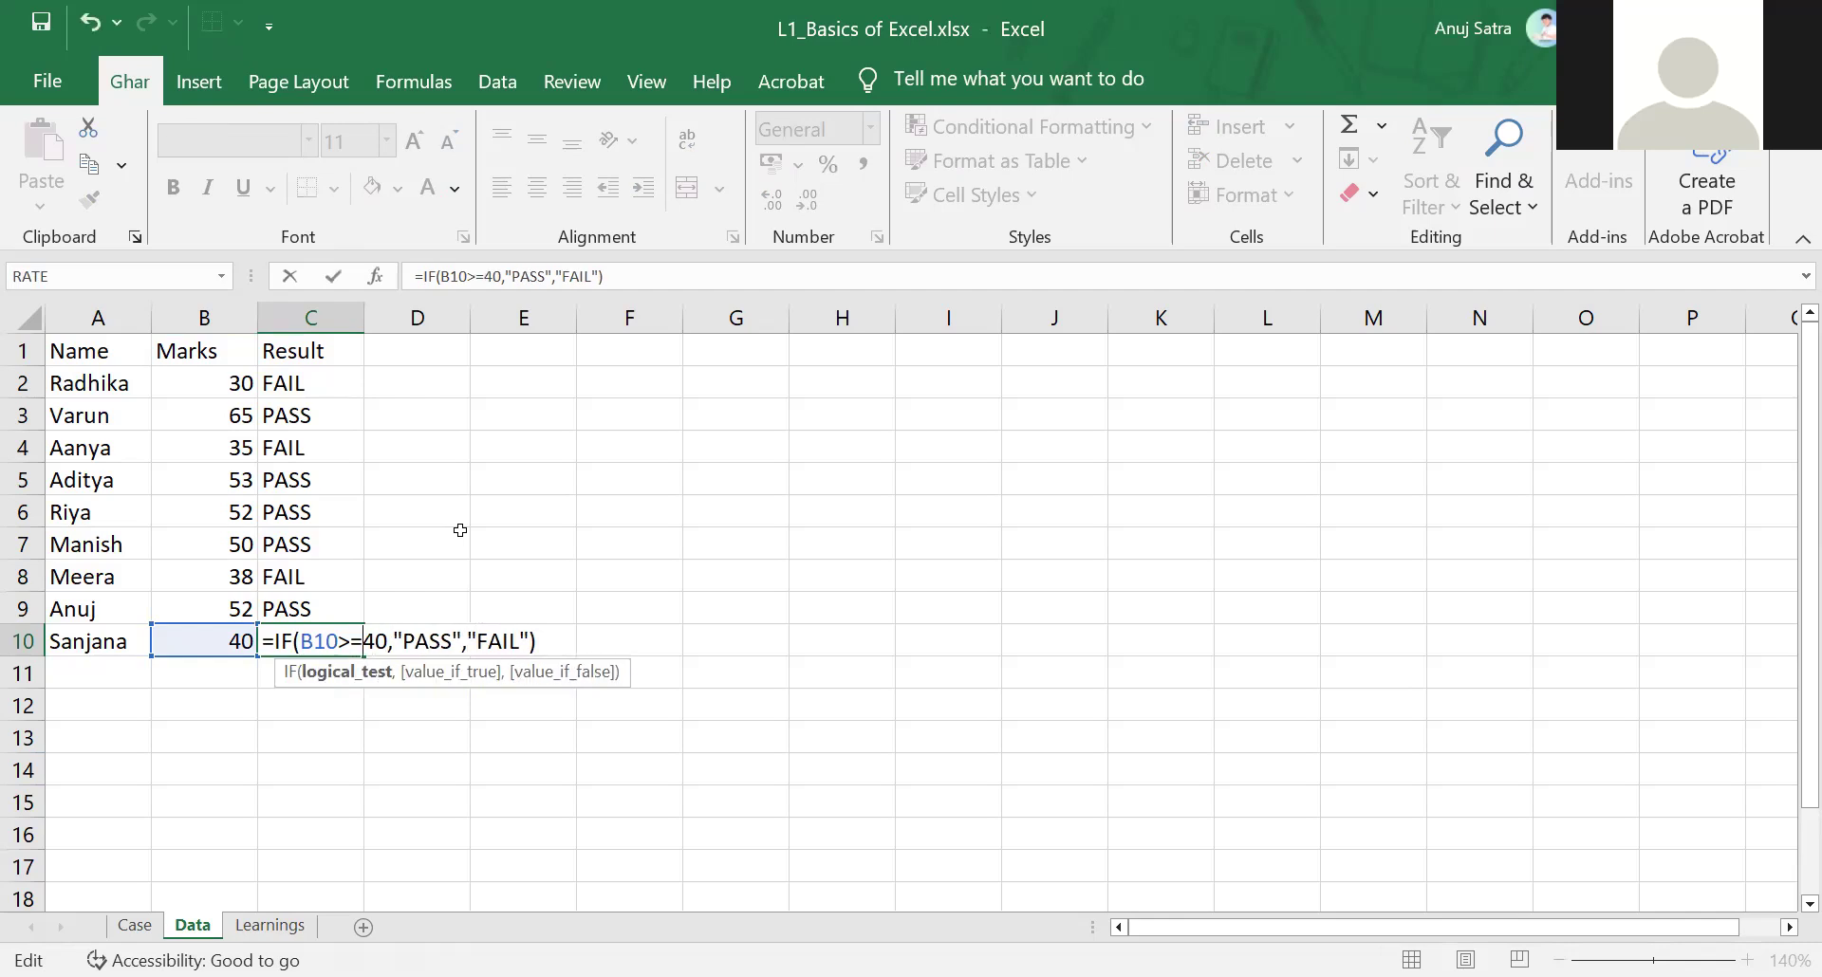
pyautogui.hotkey('ctrl', 'Return')
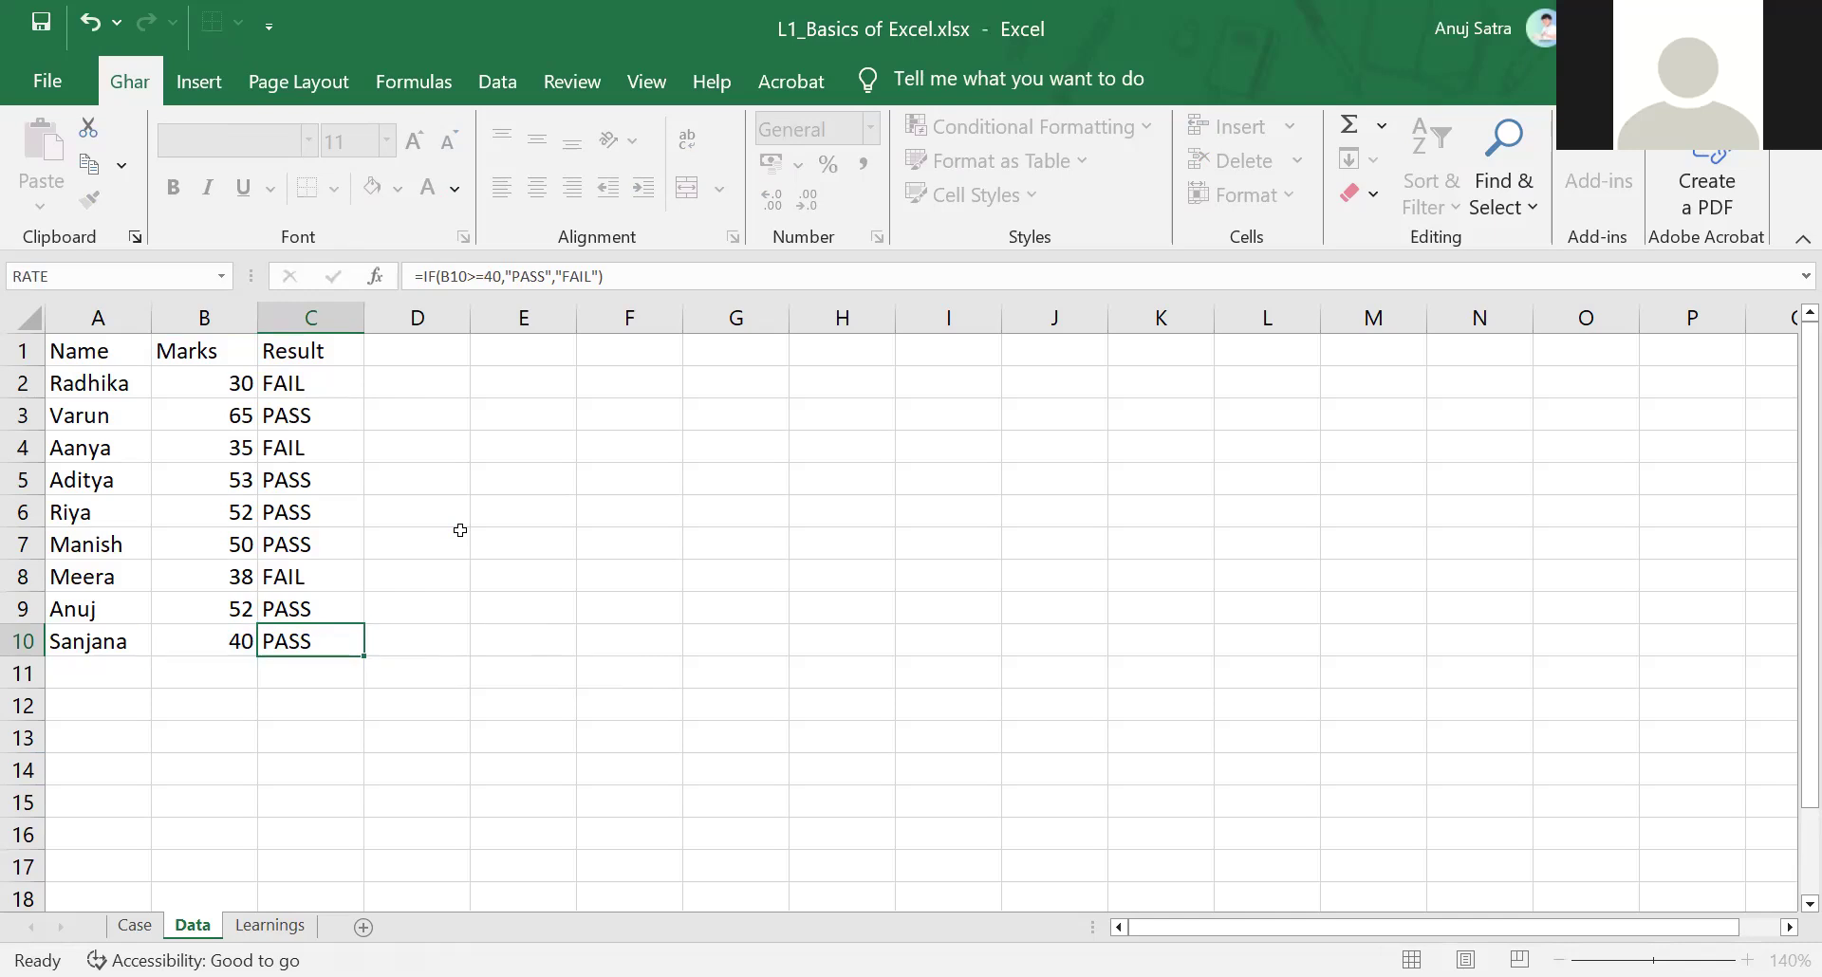
# Copy the corrected C10 formula up to C2:C9
pyautogui.press('Down')
pyautogui.press('Up')
pyautogui.press('Up')
pyautogui.press('Down')
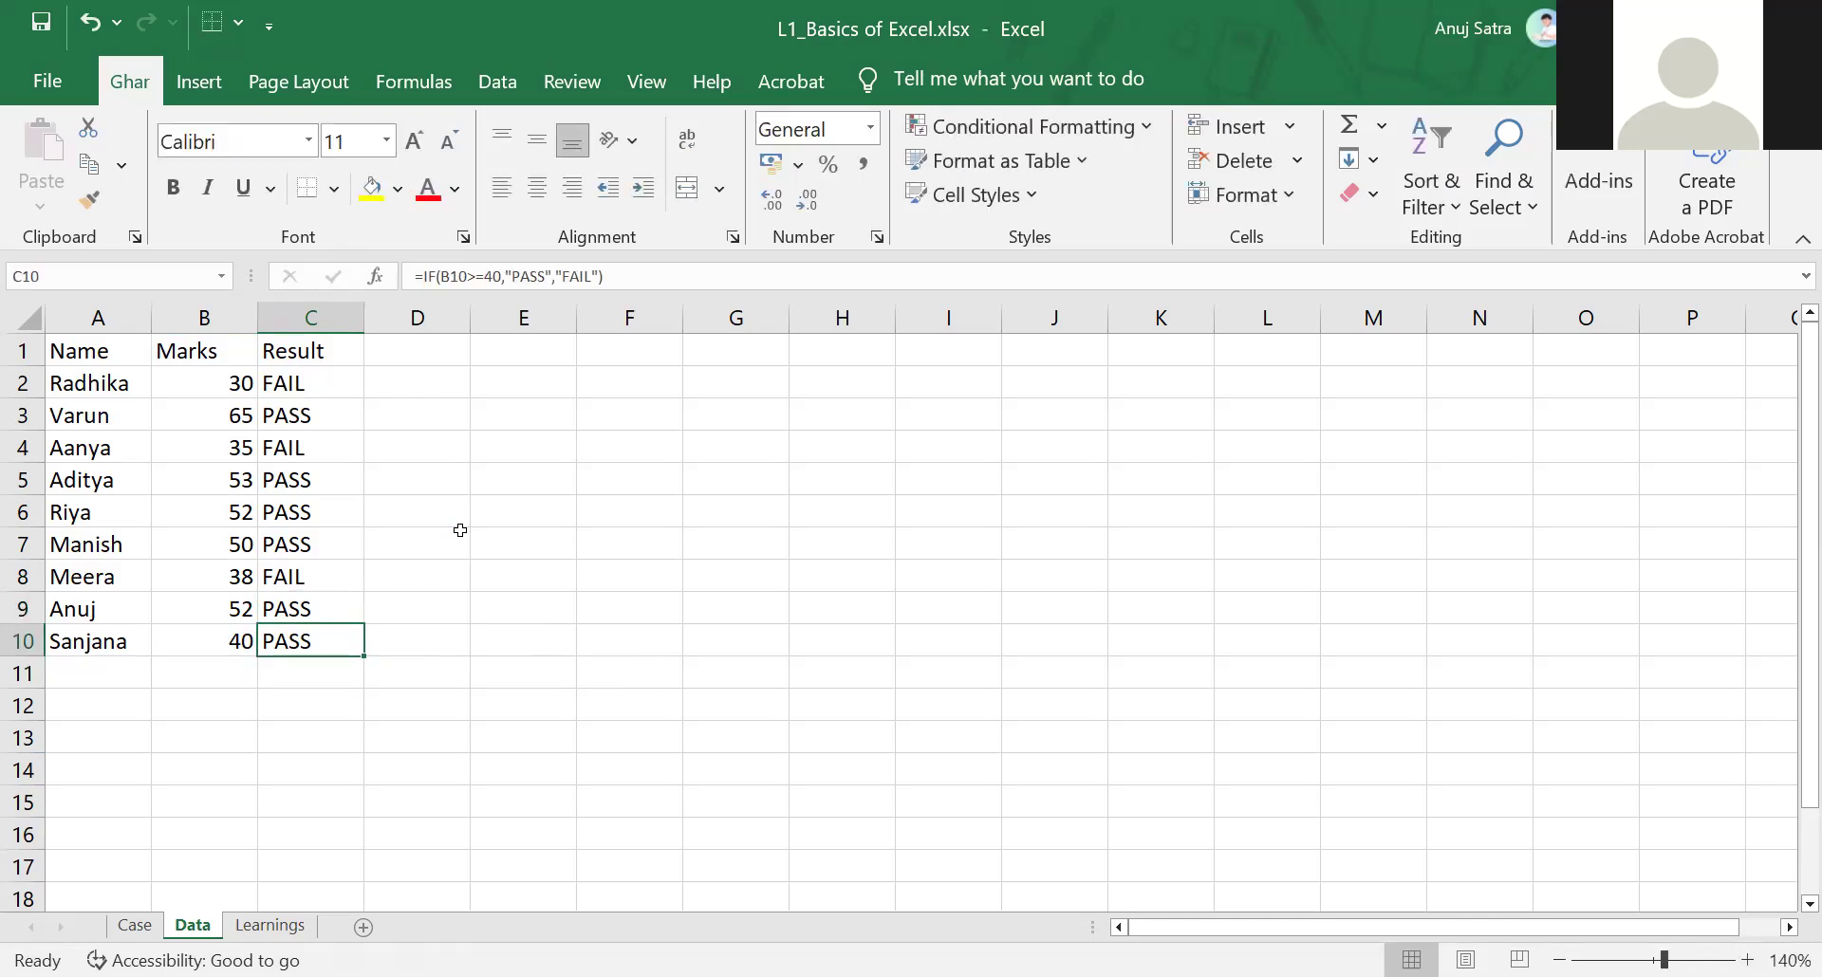
pyautogui.hotkey('ctrl', 'c')
pyautogui.press('Up')
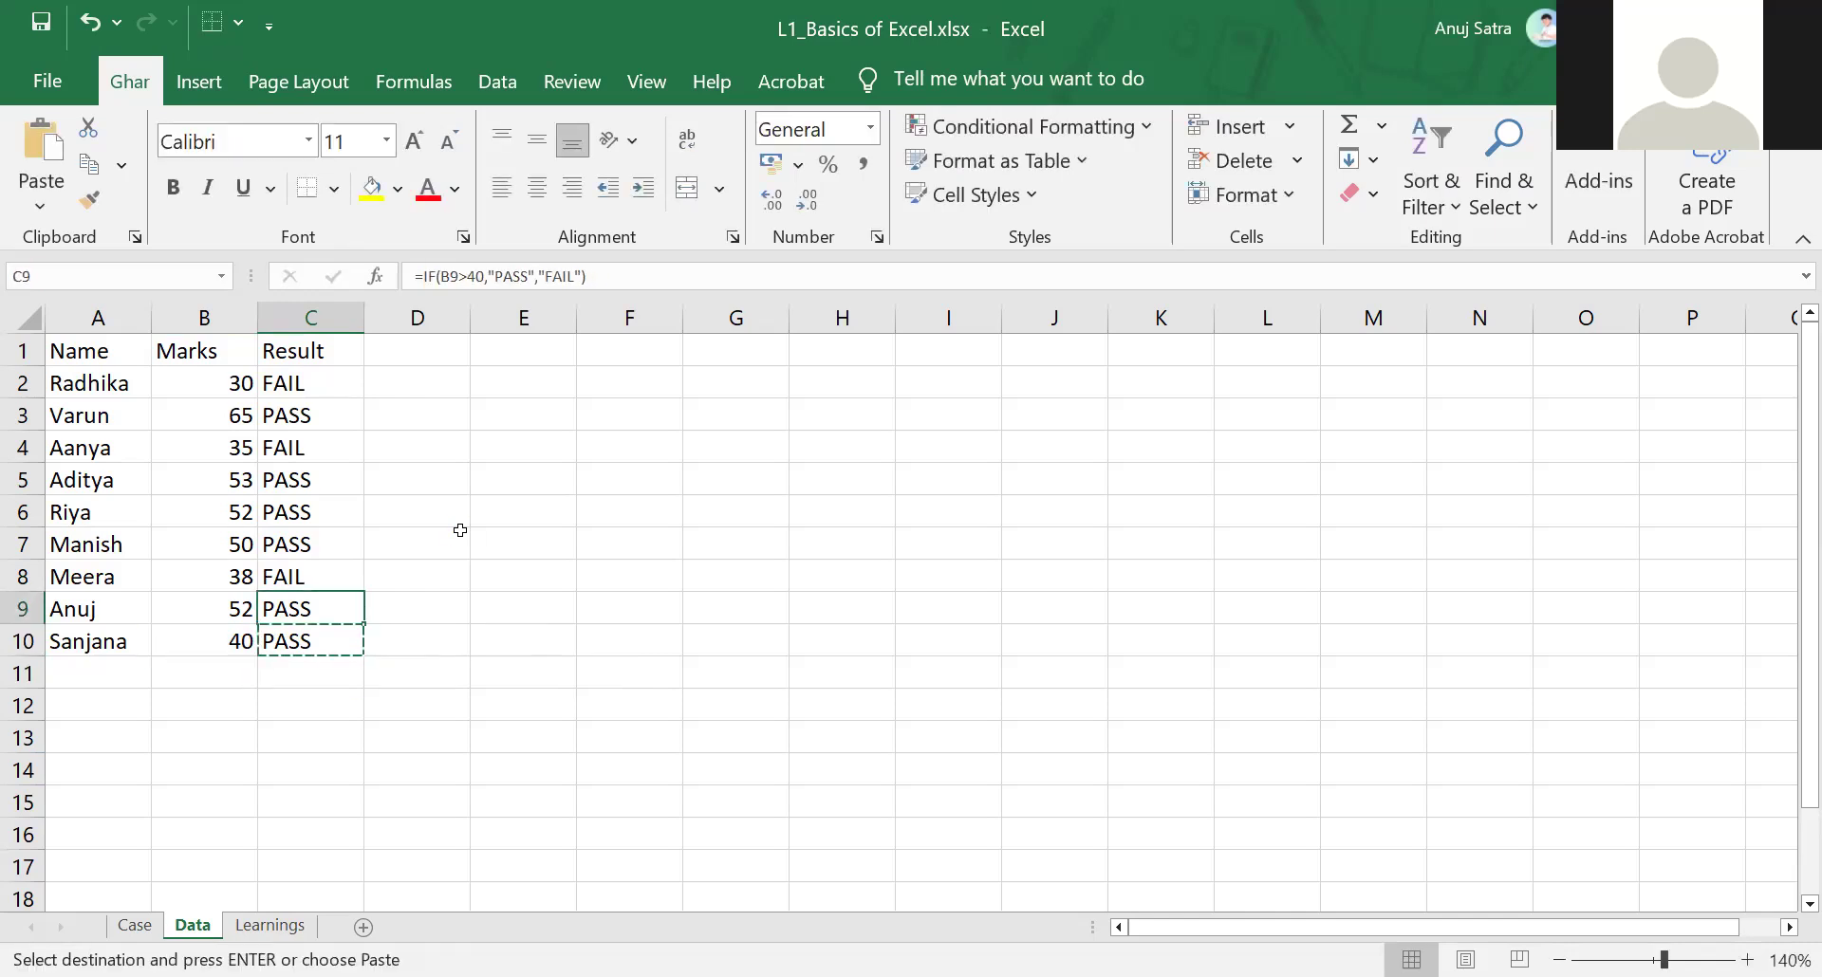
pyautogui.hotkey('shift', 'Up')
pyautogui.hotkey('shift', 'Up')
pyautogui.hotkey('shift', 'Up')
pyautogui.hotkey('shift', 'Up')
pyautogui.hotkey('shift', 'Up')
pyautogui.hotkey('shift', 'Up')
pyautogui.hotkey('shift', 'Up')
pyautogui.hotkey('ctrl', 'v')
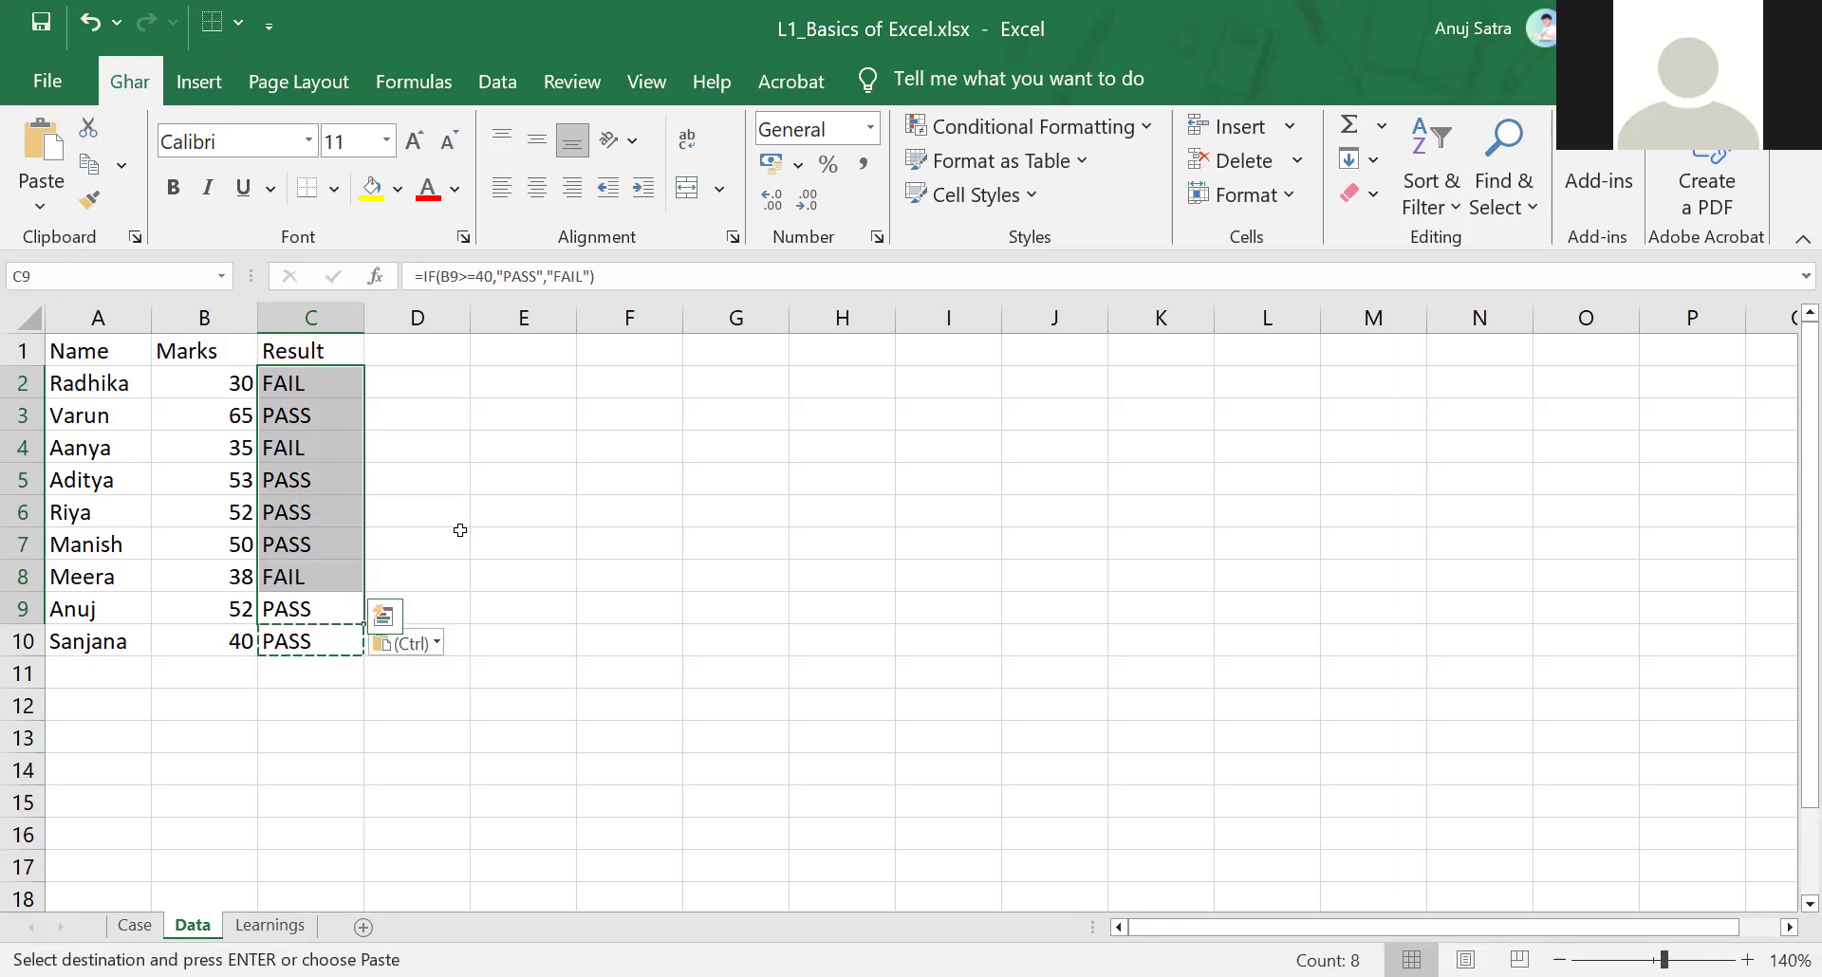
# Review the updated results against each student's marks
pyautogui.press('Down')
pyautogui.press('Down')
pyautogui.press('Up')
pyautogui.press('Up')
pyautogui.press('Up')
pyautogui.press('Up')
pyautogui.press('Up')
pyautogui.press('Up')
pyautogui.press('Up')
pyautogui.press('Up')
pyautogui.press('Up')
pyautogui.press('Down')
pyautogui.press('Down')
pyautogui.press('Left')
pyautogui.press('Right')
pyautogui.press('Left')
pyautogui.press('Down')
pyautogui.press('Down')
pyautogui.press('Down')
pyautogui.press('Down')
pyautogui.press('Right')
pyautogui.press('Left')
pyautogui.press('Right')
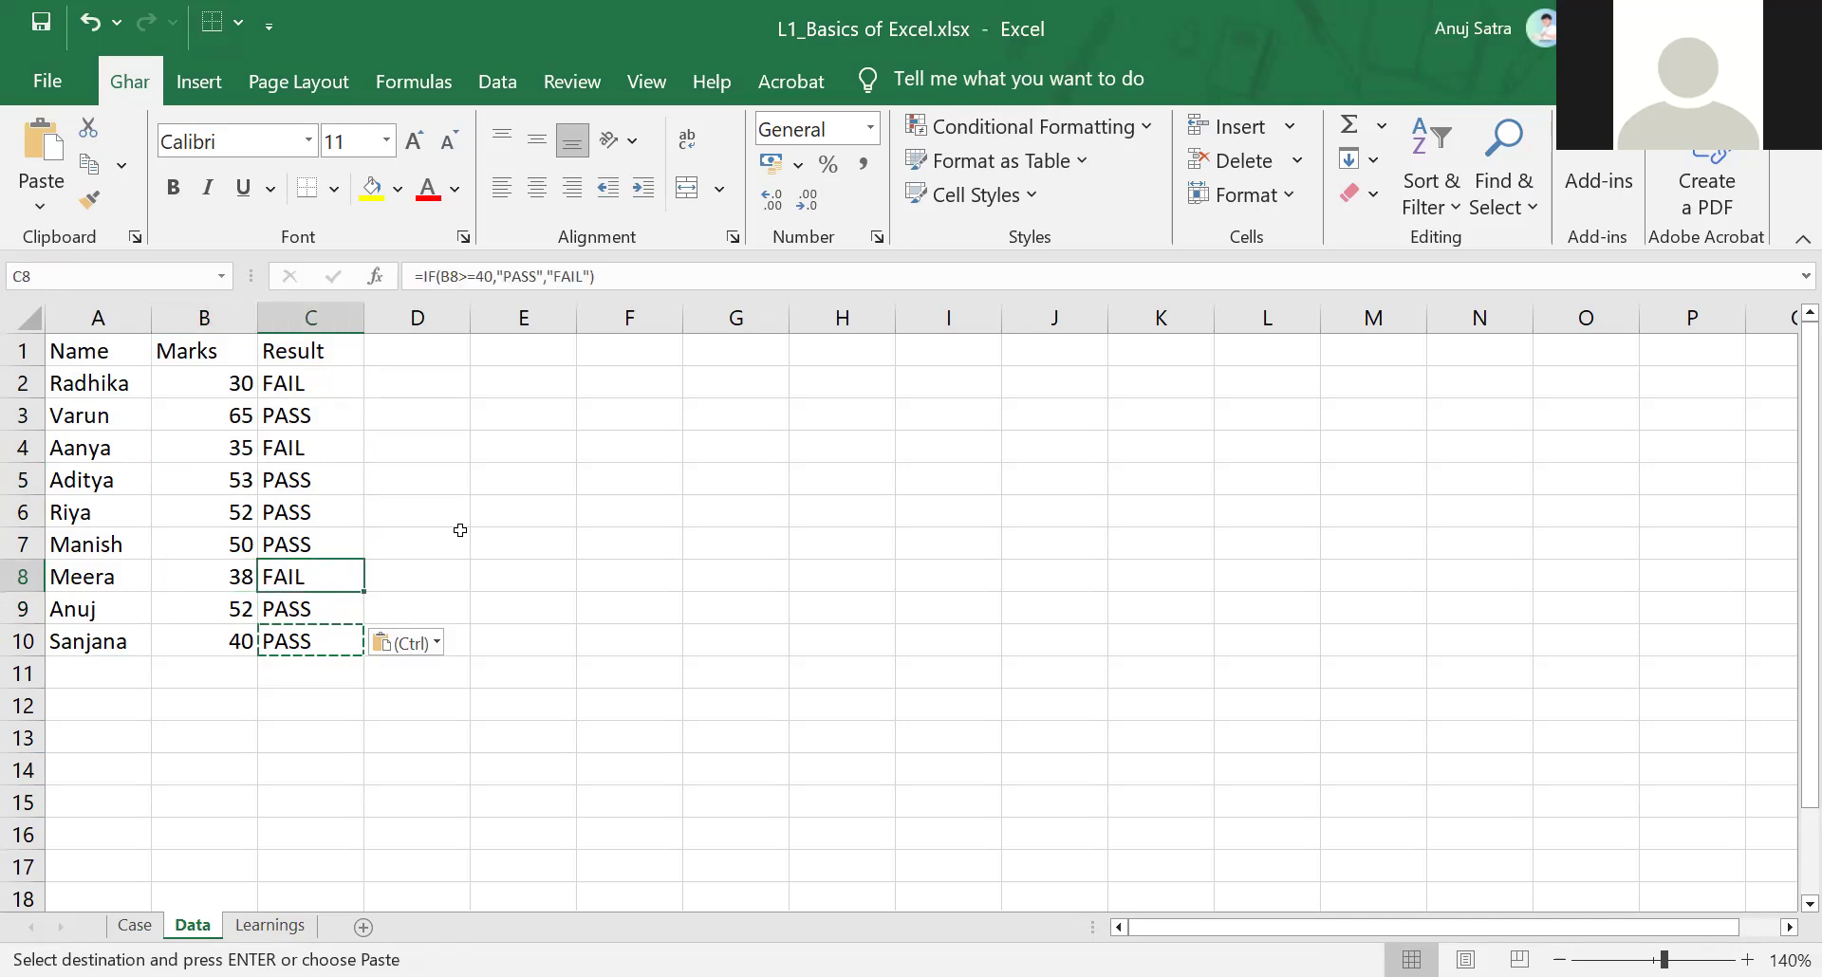
pyautogui.press('Up')
pyautogui.press('Down')
pyautogui.press('Down')
pyautogui.press('Down')
pyautogui.press('Left')
pyautogui.press('Up')
pyautogui.press('Up')
pyautogui.press('Up')
pyautogui.press('Up')
pyautogui.press('Up')
pyautogui.press('Up')
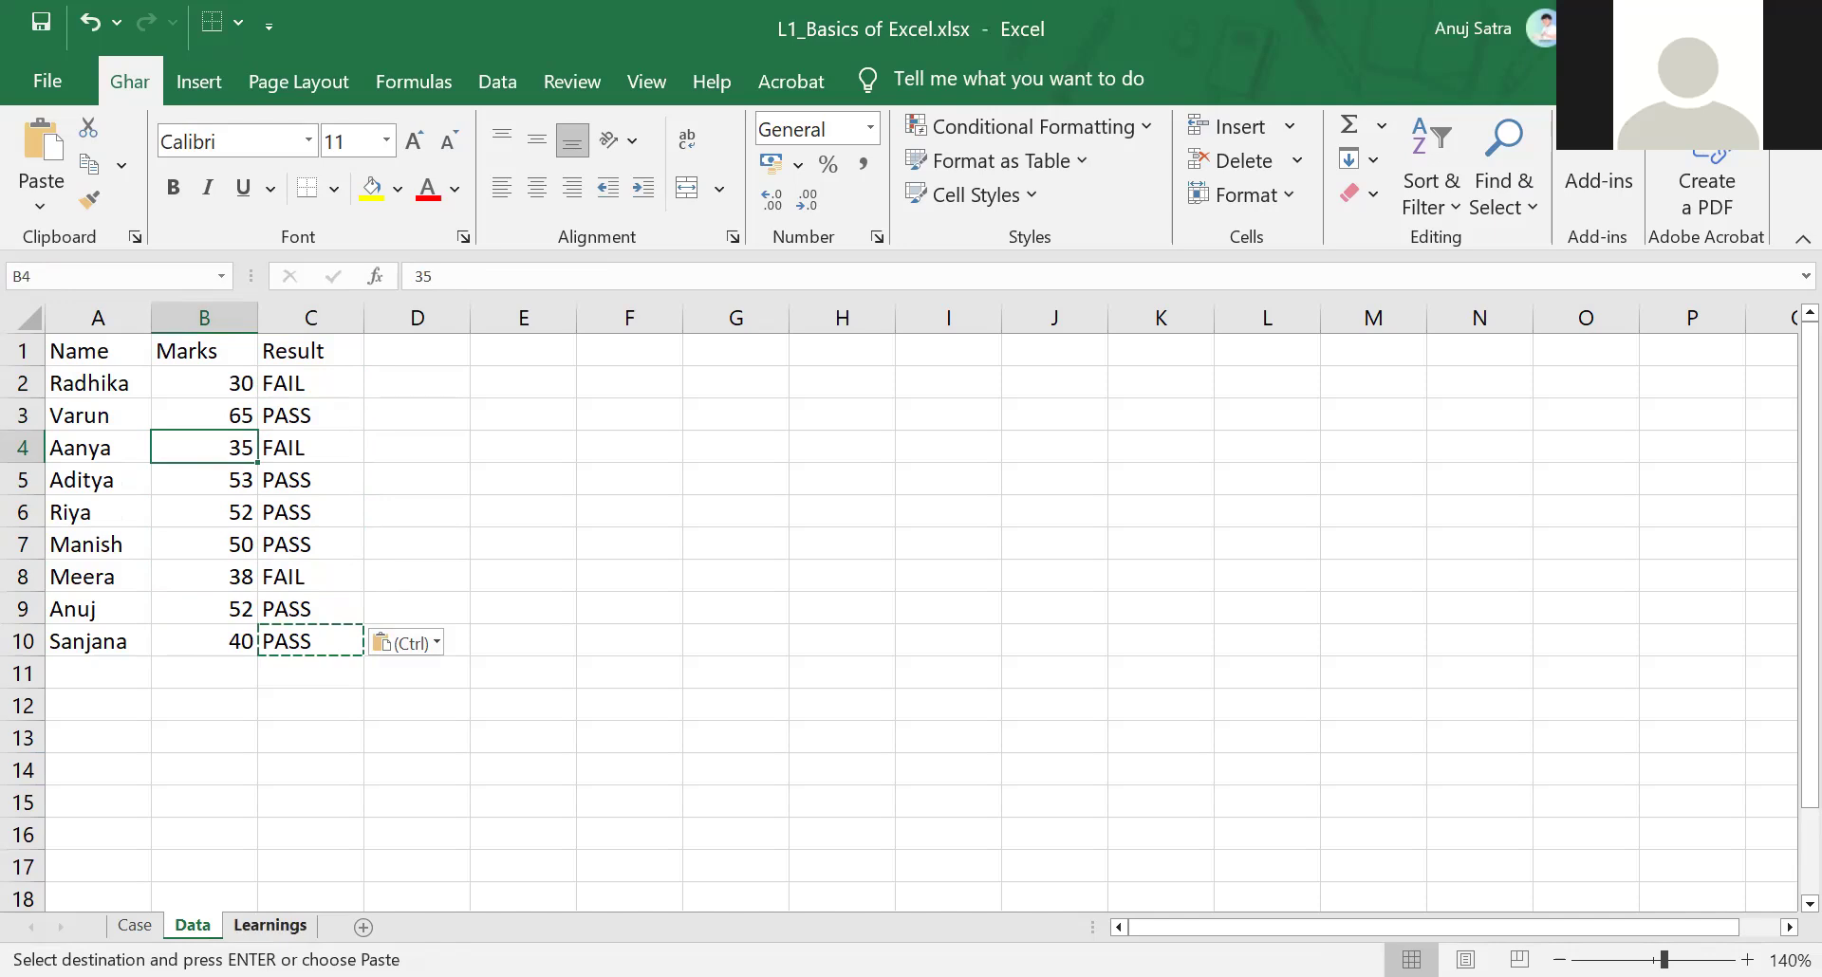
# On the Learnings sheet, enter IF FUNCTION in A3 and F2 in A4
pyautogui.press('Escape')
pyautogui.click(270, 925)
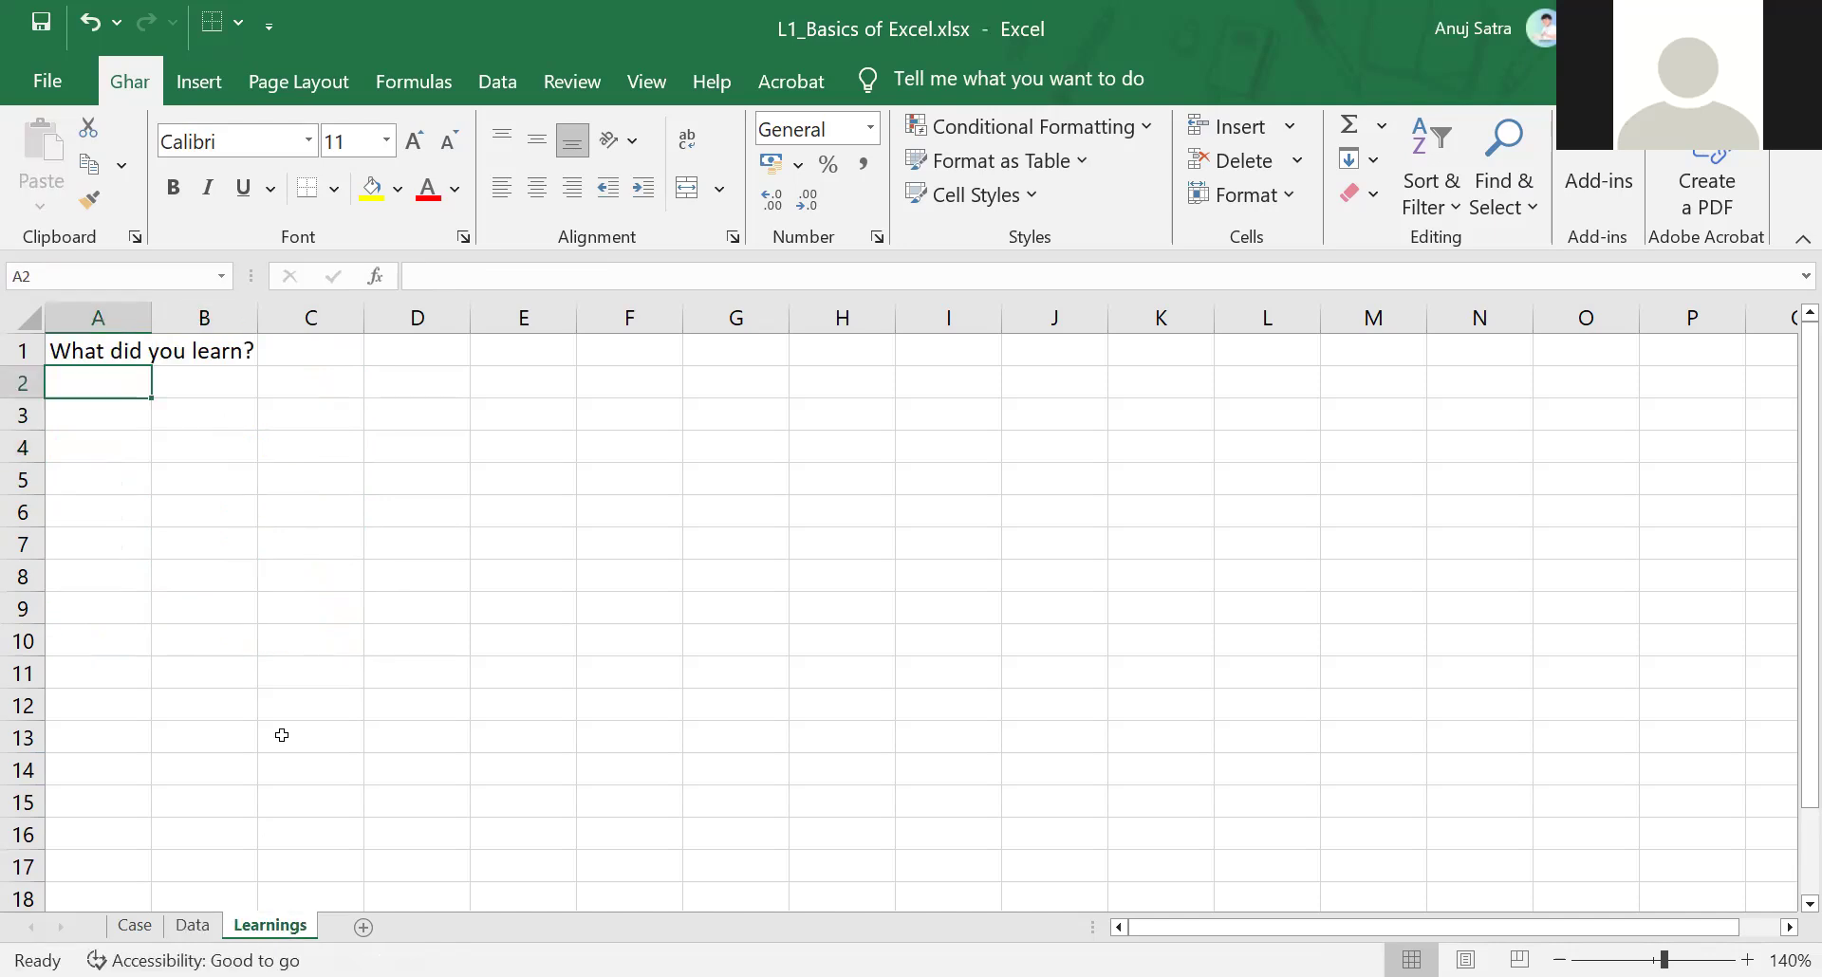
pyautogui.press('Down')
pyautogui.write('IF')
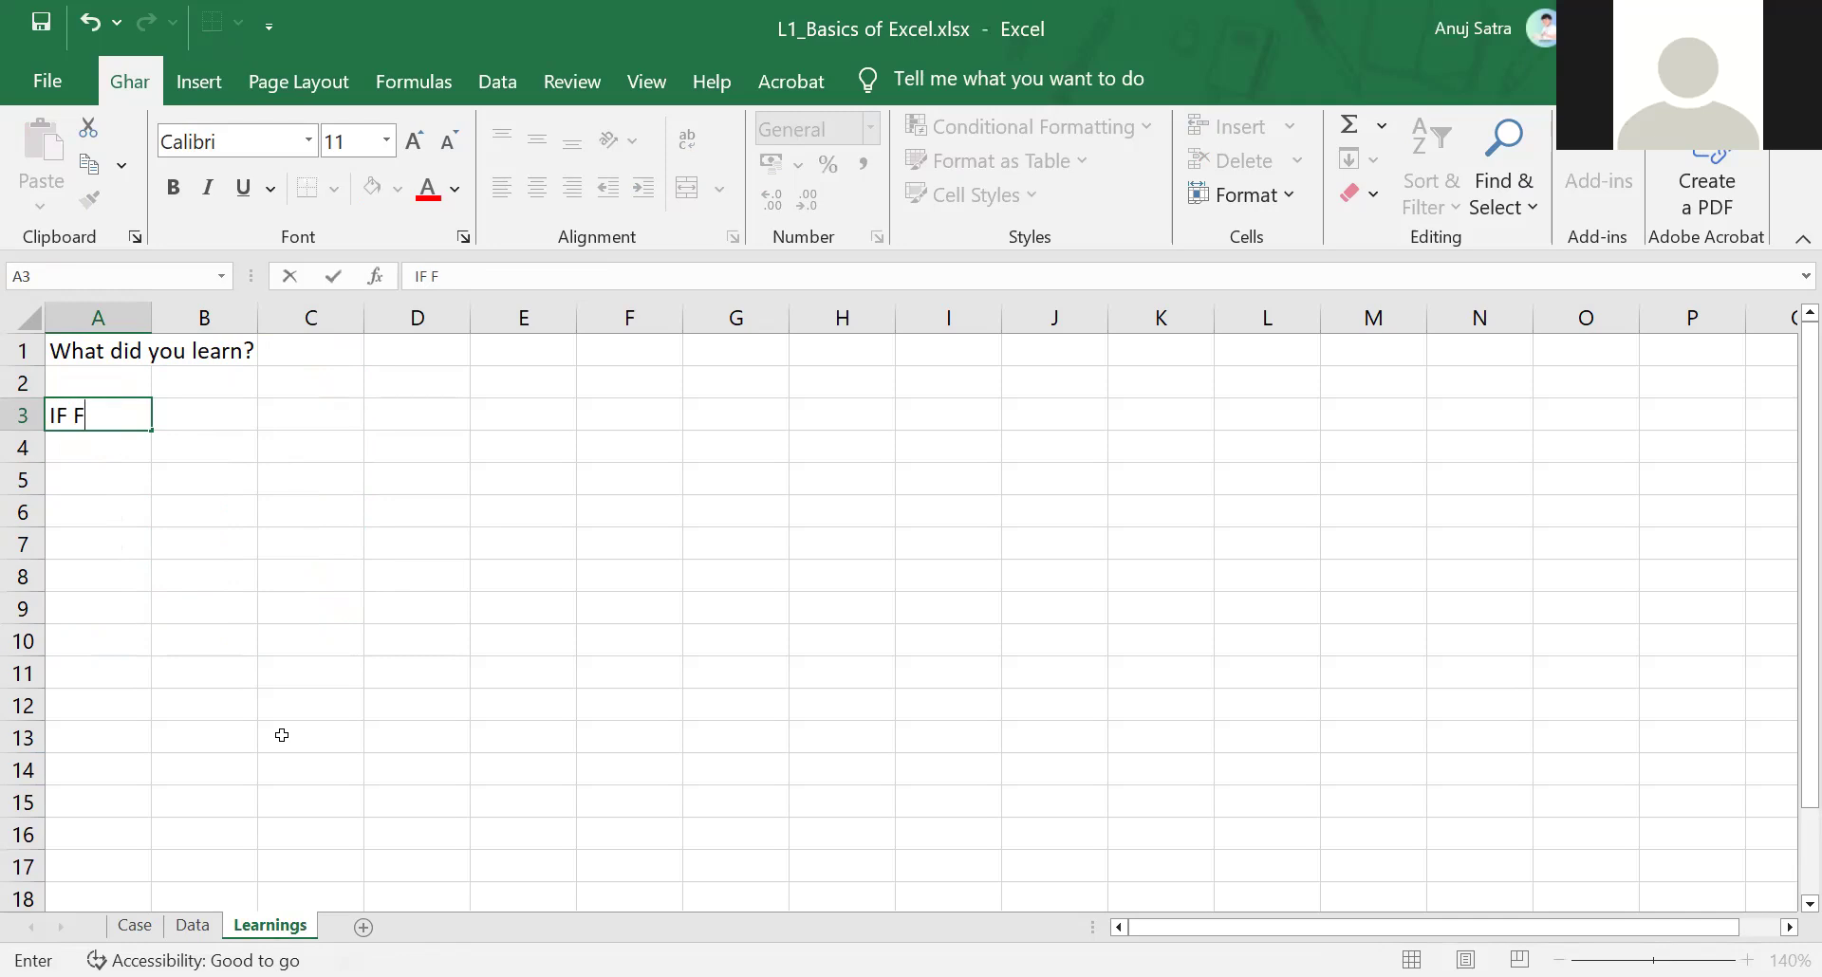
pyautogui.write(' FUNCTION')
pyautogui.press('Return')
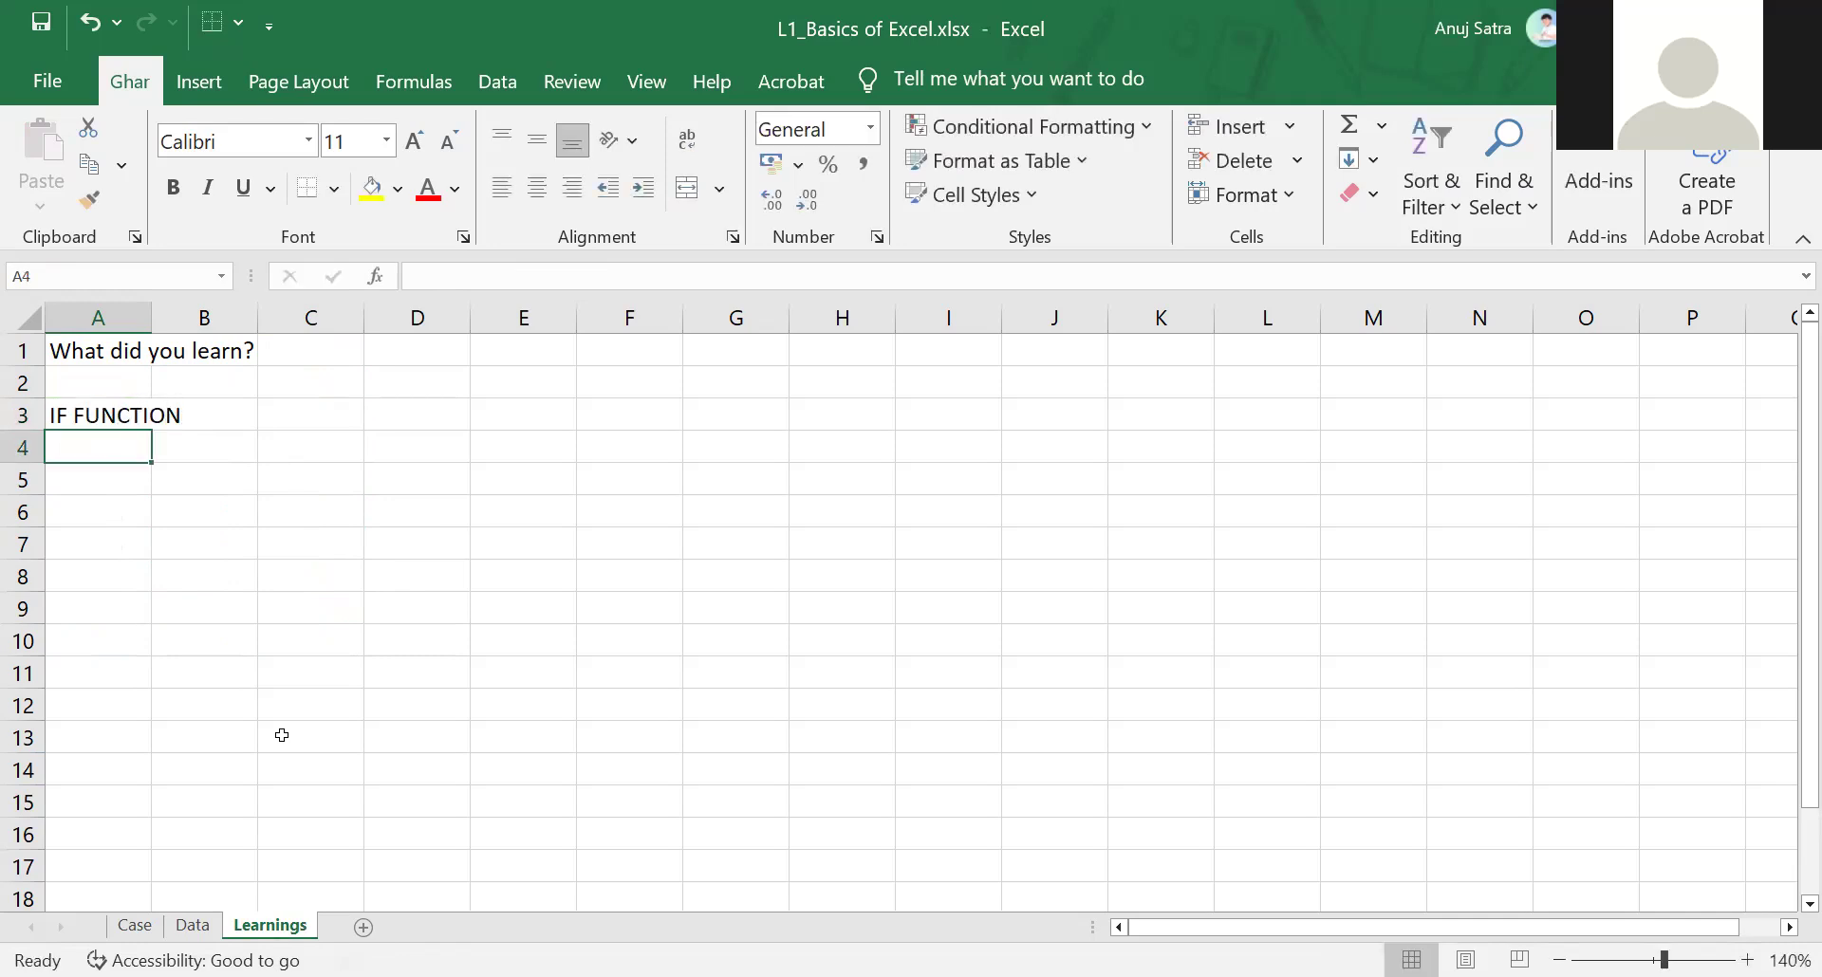
pyautogui.write('F2')
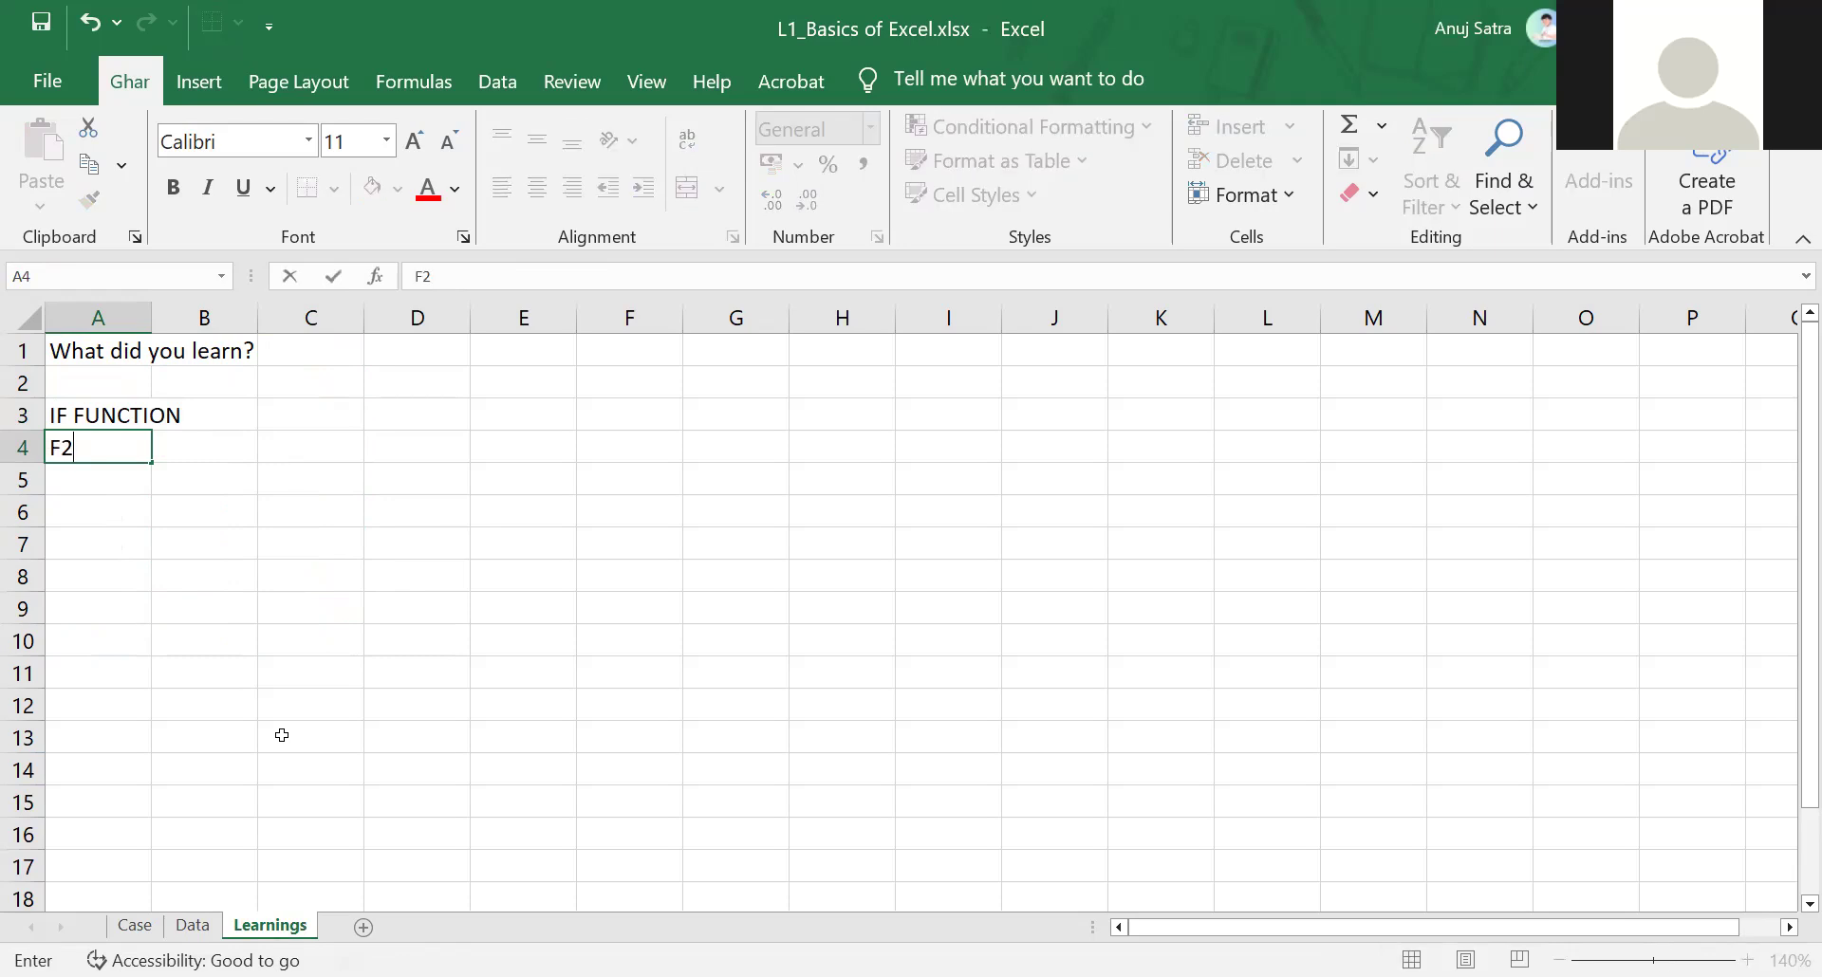
pyautogui.press('Return')
pyautogui.click(193, 926)
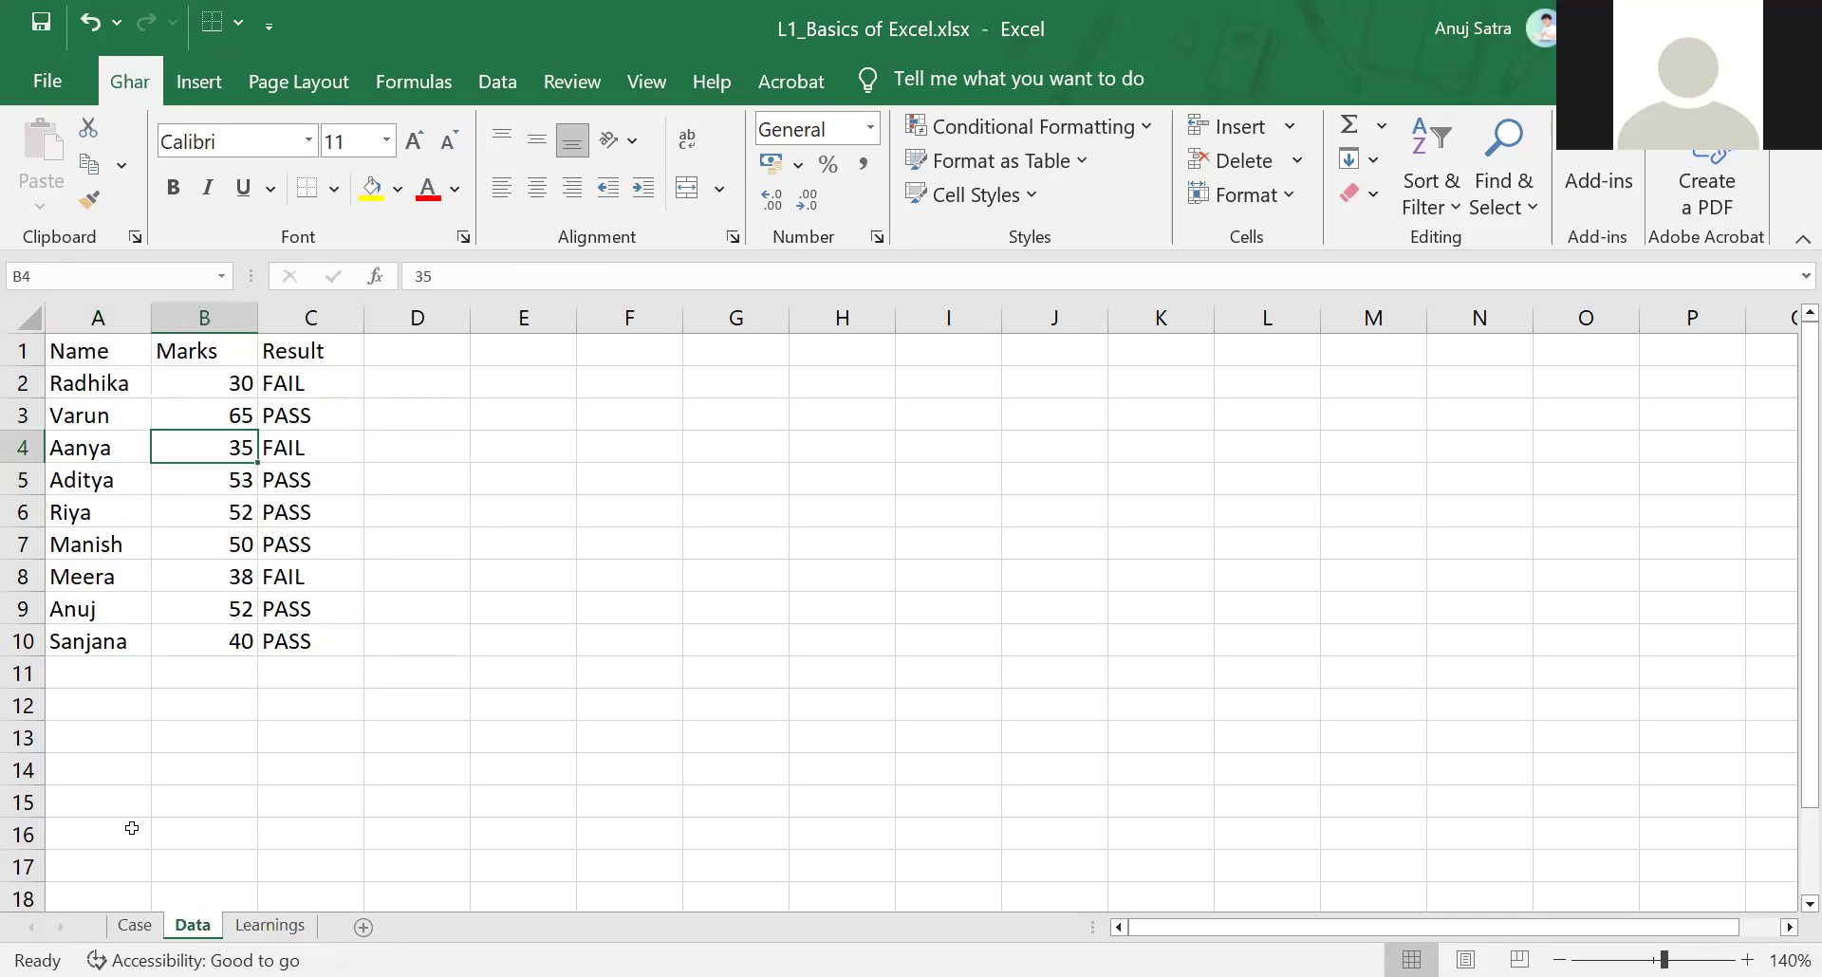
pyautogui.click(135, 925)
pyautogui.click(192, 926)
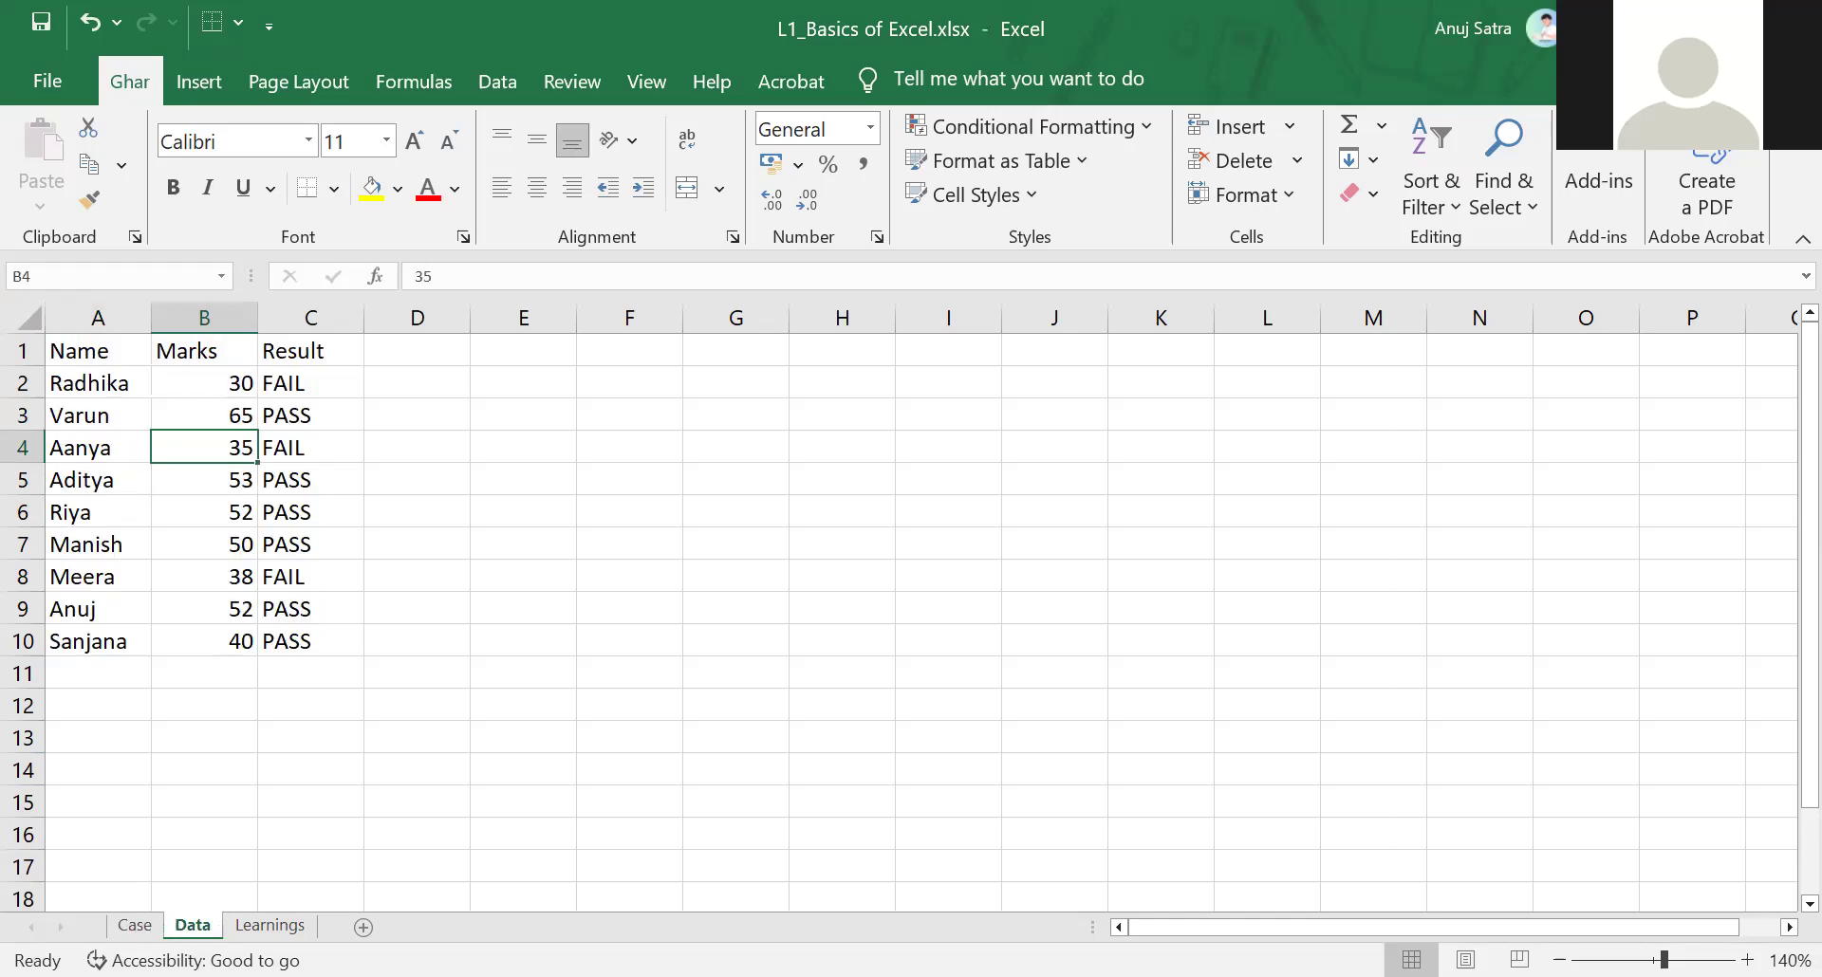